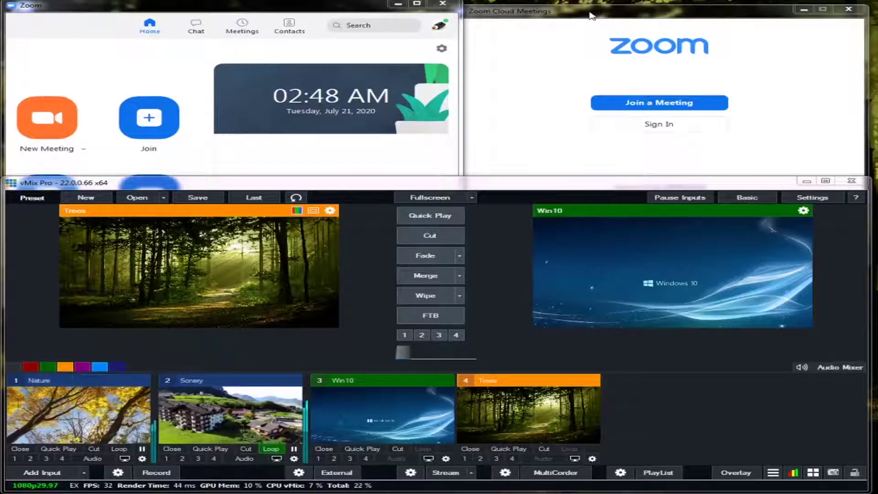
Step: Raise the main Zoom window over vMix and nudge it slightly up-left
{"action": "left_click", "coordinate": [697, 382]}
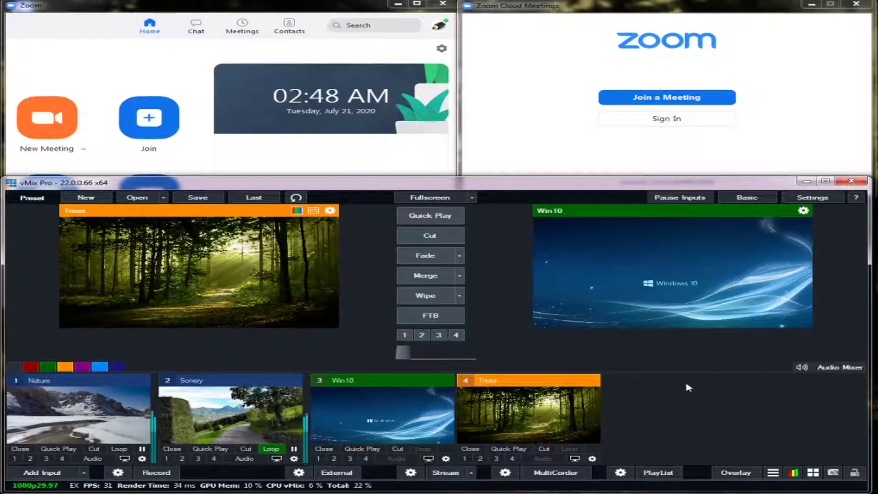
{"action": "left_click", "coordinate": [307, 12]}
{"action": "left_click", "coordinate": [510, 241]}
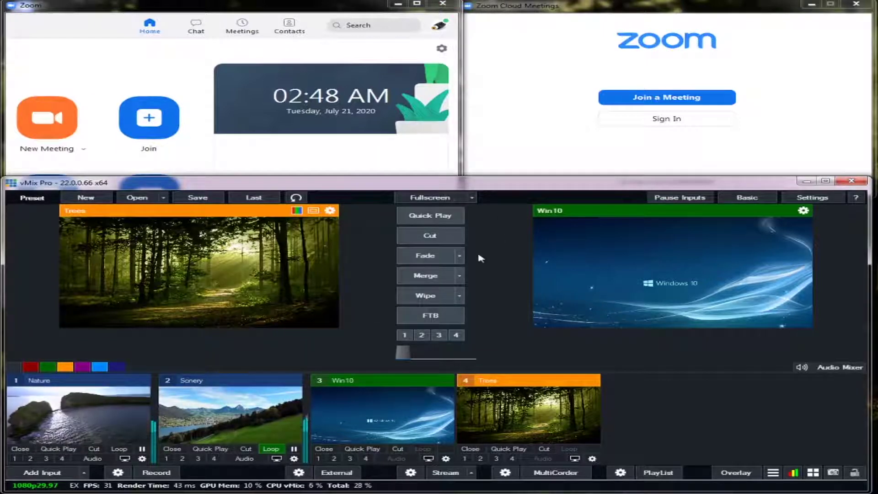
{"action": "left_click", "coordinate": [490, 268]}
{"action": "left_click_drag", "start_coordinate": [220, 13], "coordinate": [214, 12]}
{"action": "left_click", "coordinate": [191, 67]}
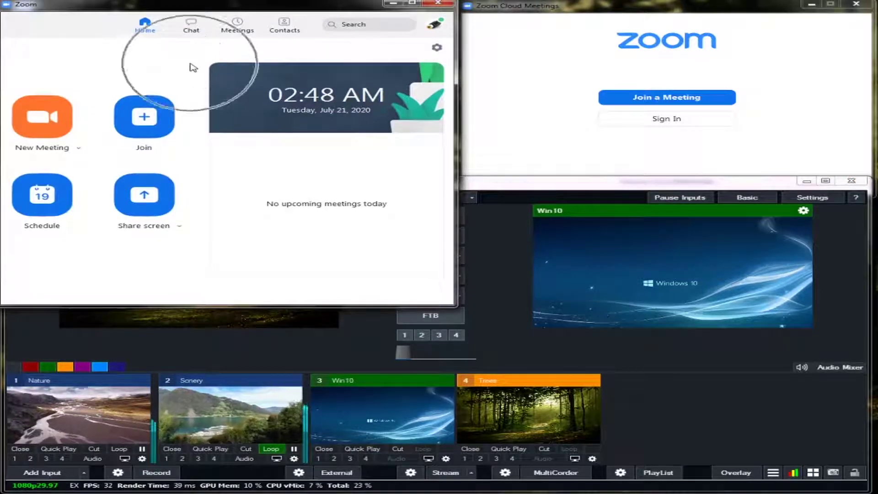
Step: Cycle through the second Zoom and vMix windows, finishing with the main Zoom window on top
{"action": "left_click", "coordinate": [563, 125]}
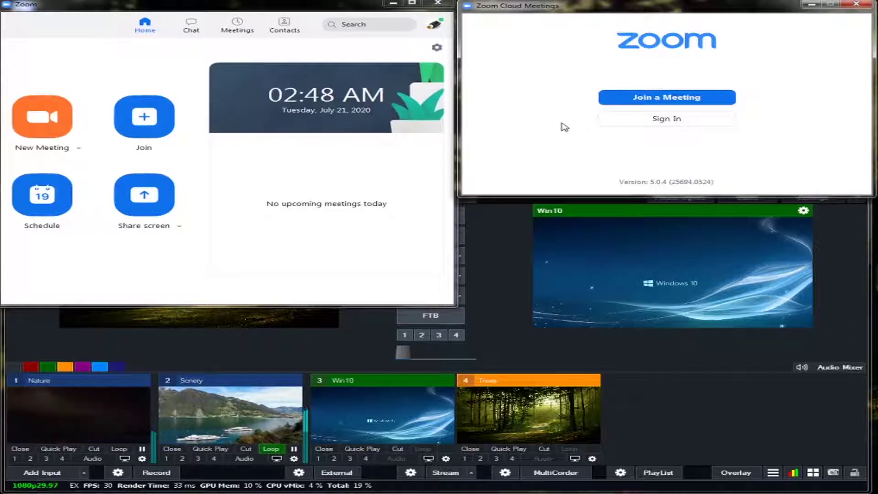
{"action": "left_click", "coordinate": [501, 251]}
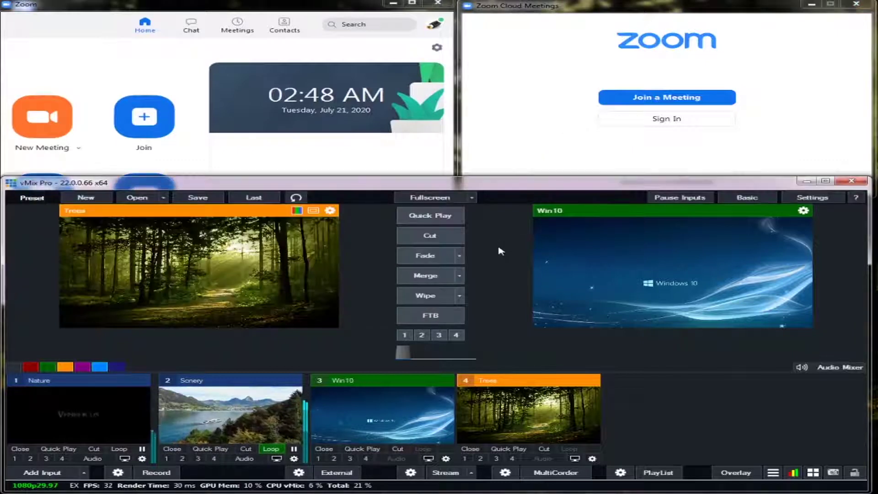
{"action": "left_click", "coordinate": [495, 116]}
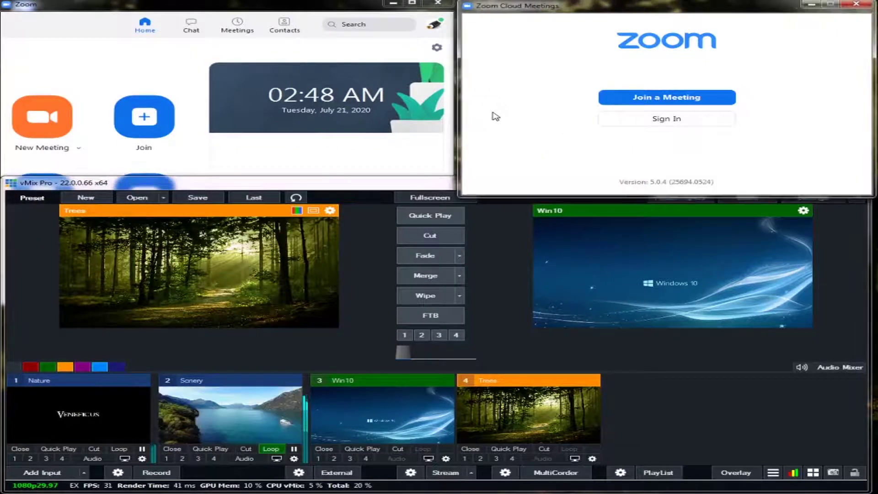
{"action": "left_click", "coordinate": [411, 154]}
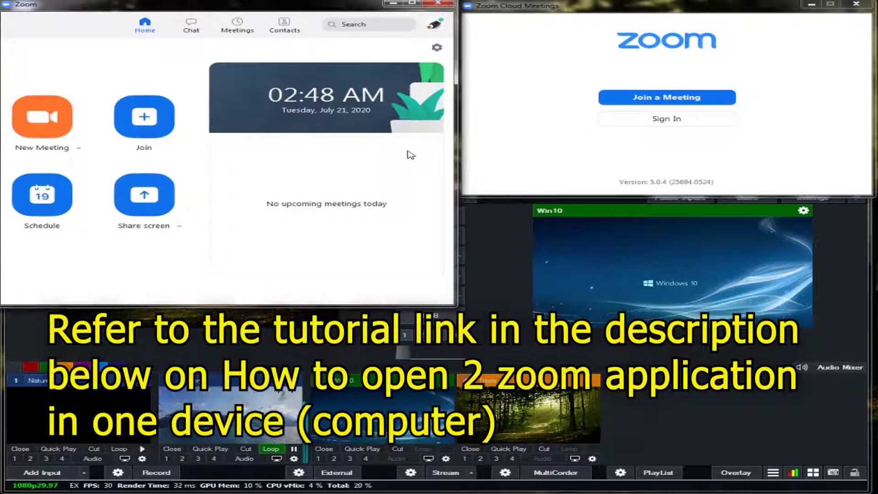
{"action": "left_click", "coordinate": [500, 235]}
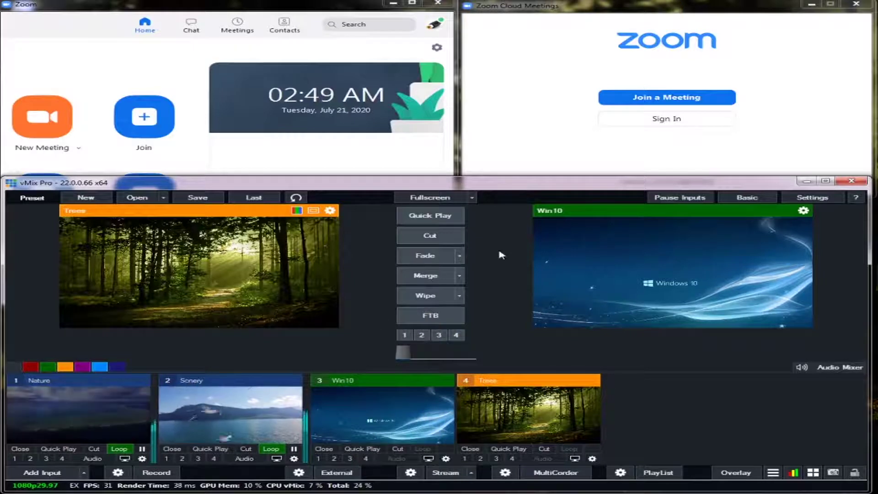
{"action": "left_click", "coordinate": [328, 159]}
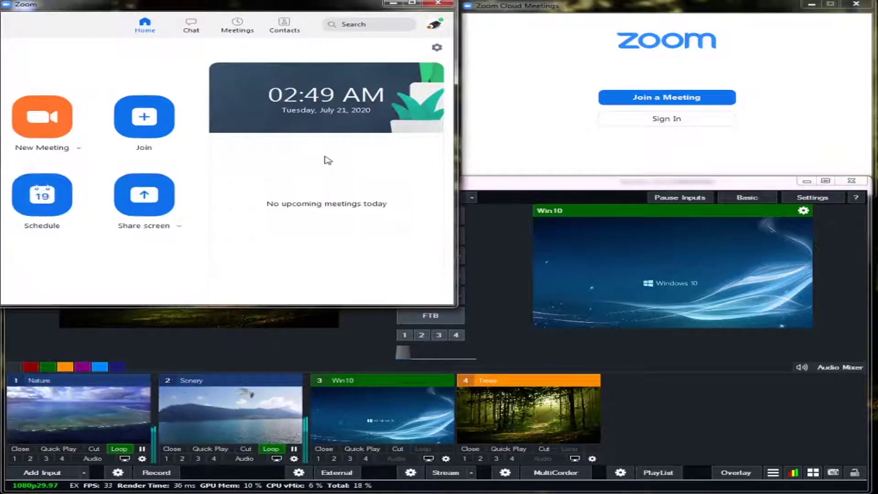
Step: Check the signed-in account status and start a new instant meeting
{"action": "left_click", "coordinate": [322, 155]}
{"action": "left_click", "coordinate": [329, 150]}
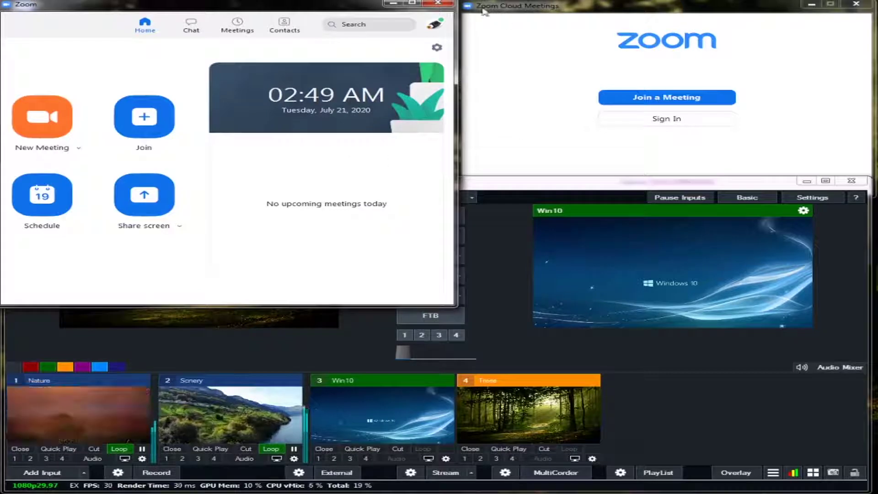
{"action": "left_click", "coordinate": [434, 26]}
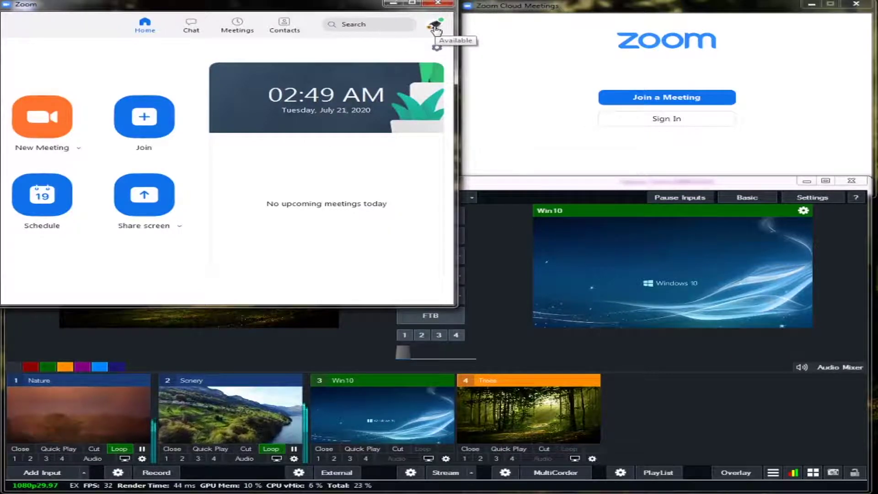
{"action": "left_click", "coordinate": [435, 27]}
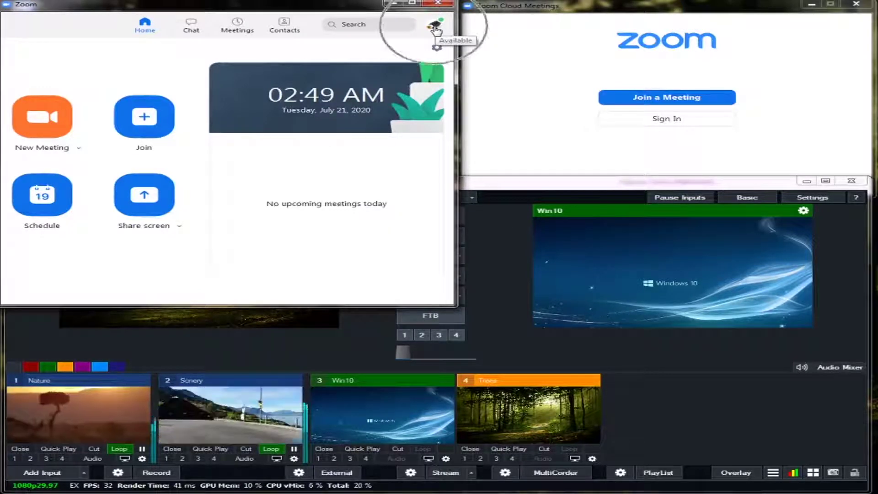
{"action": "left_click", "coordinate": [42, 119]}
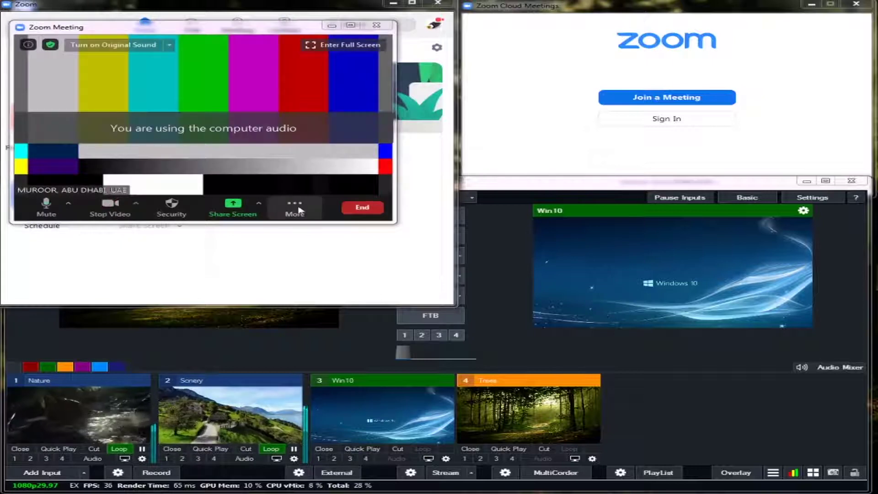
Step: Show the participants list, mute your own microphone and disable the waiting room
{"action": "left_click", "coordinate": [294, 207]}
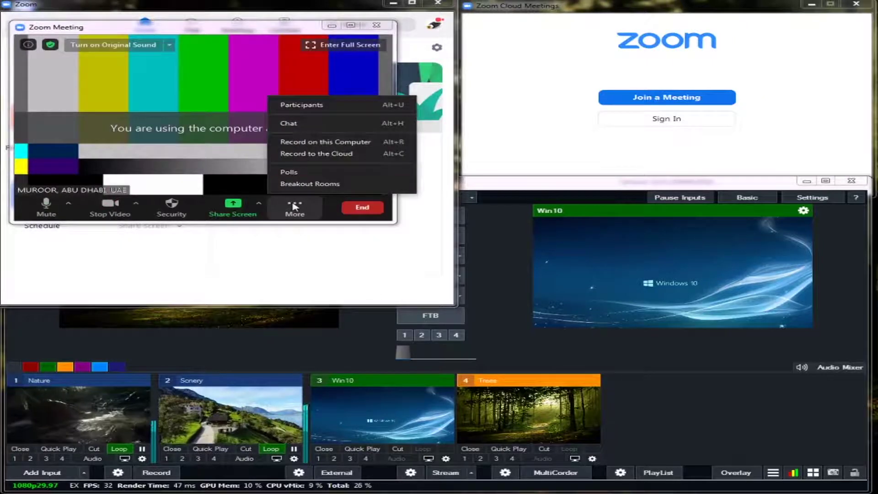
{"action": "left_click", "coordinate": [321, 106]}
{"action": "left_click_drag", "start_coordinate": [421, 37], "coordinate": [410, 34]}
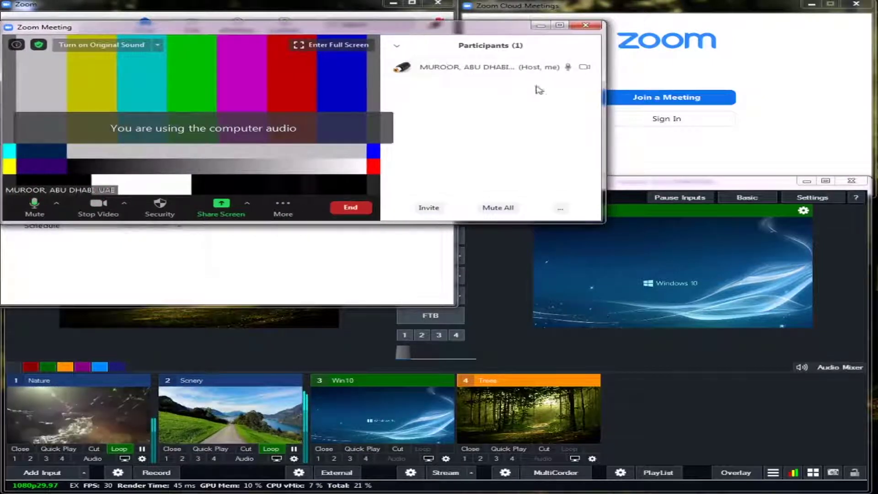
{"action": "left_click", "coordinate": [524, 66]}
{"action": "left_click", "coordinate": [568, 212]}
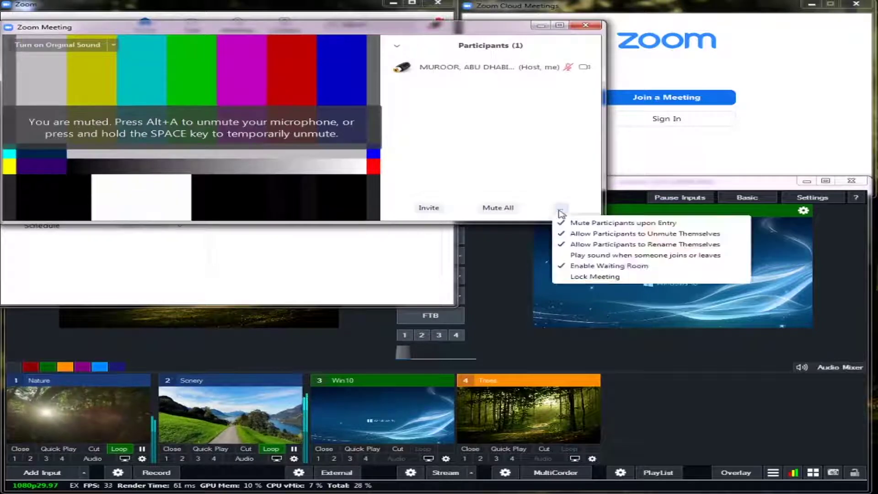
{"action": "left_click", "coordinate": [590, 267]}
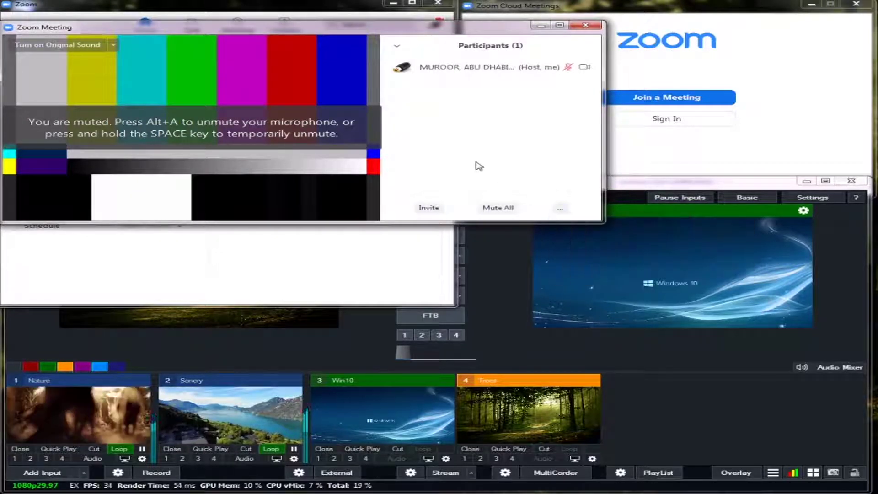
Step: Open the meeting invitation, then join from the second Zoom by entering the meeting's ID
{"action": "left_click", "coordinate": [429, 208]}
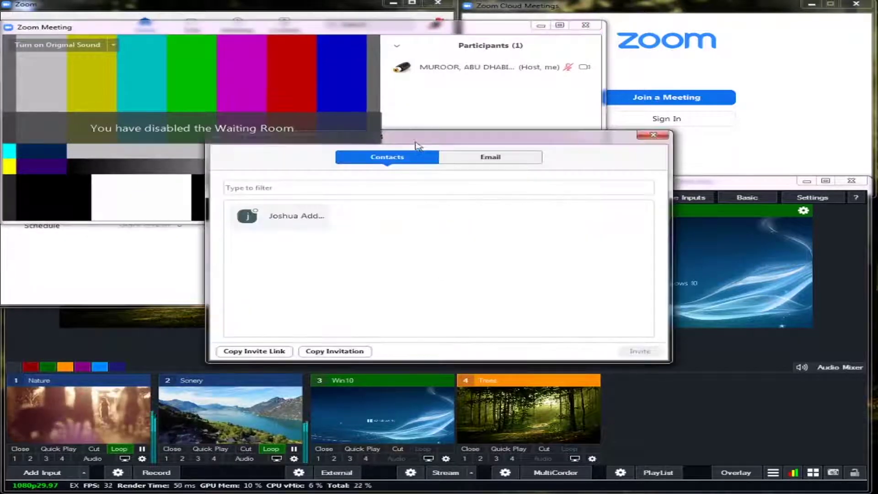
{"action": "left_click_drag", "start_coordinate": [354, 139], "coordinate": [191, 59]}
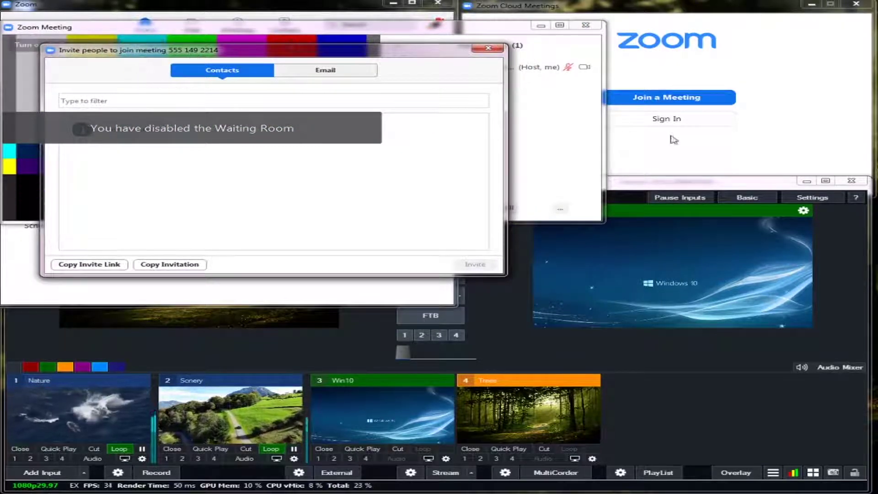
{"action": "left_click", "coordinate": [695, 156]}
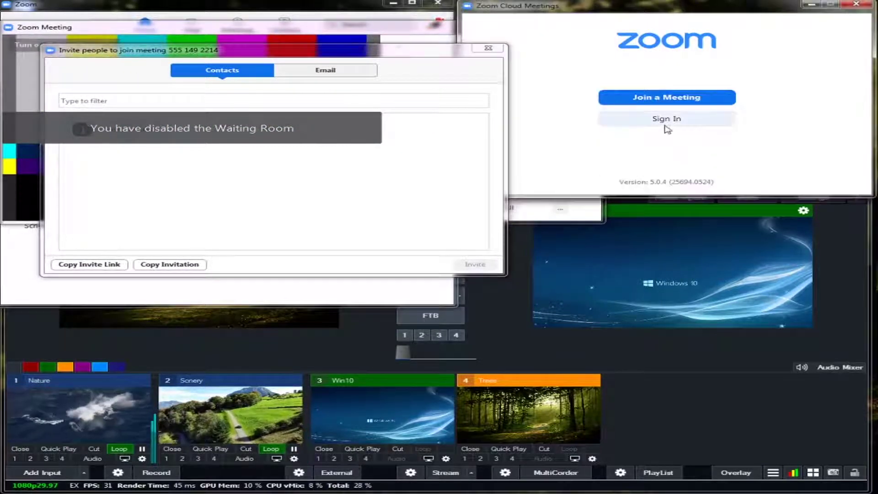
{"action": "left_click", "coordinate": [663, 97]}
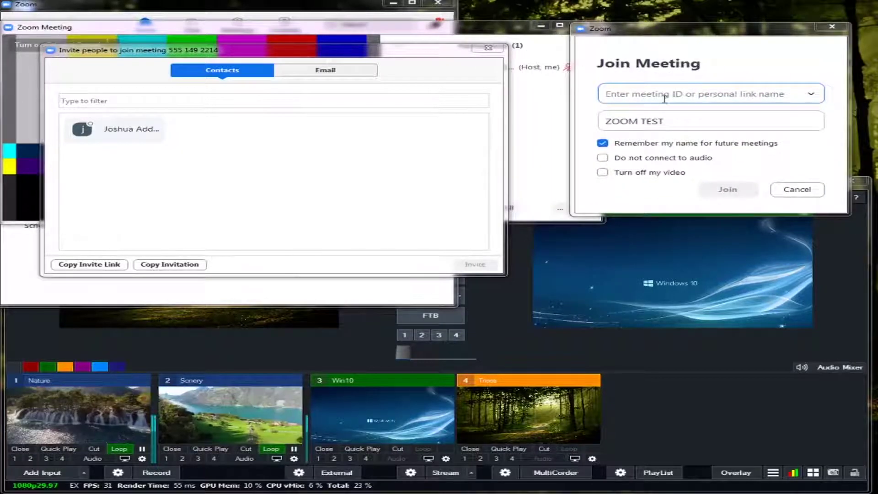
{"action": "type", "text": "555"}
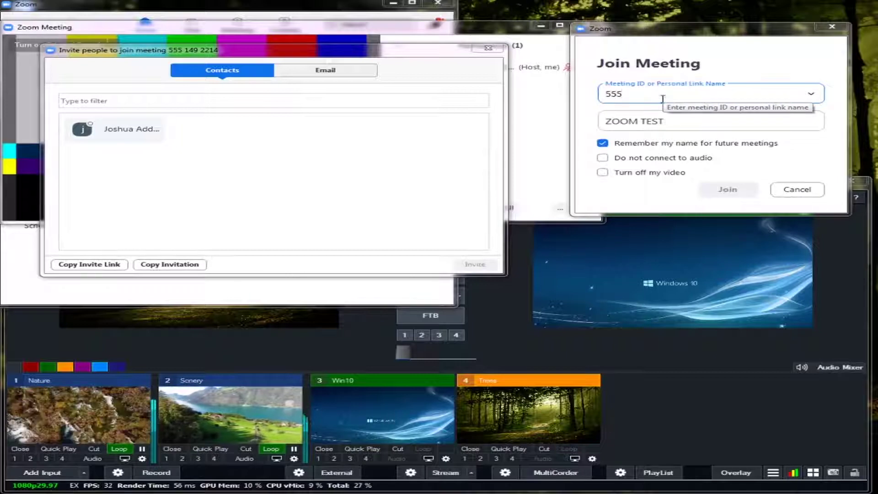
{"action": "type", "text": " 149 2214"}
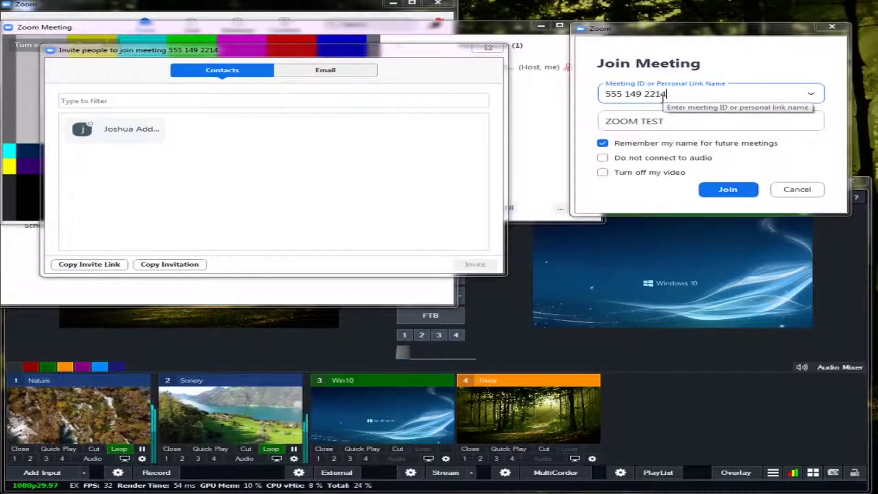
{"action": "key", "text": "Return"}
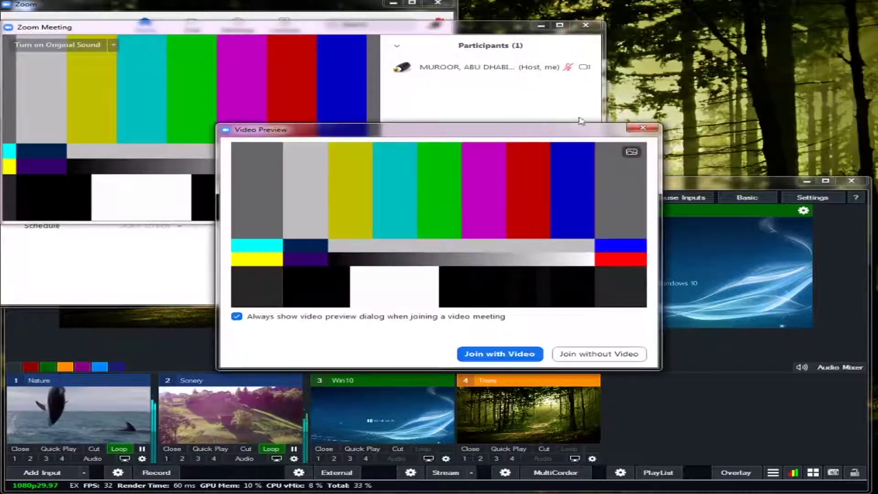
Step: Join the meeting with video from the second Zoom and tile both meeting windows across the top
{"action": "left_click_drag", "start_coordinate": [468, 135], "coordinate": [669, 21]}
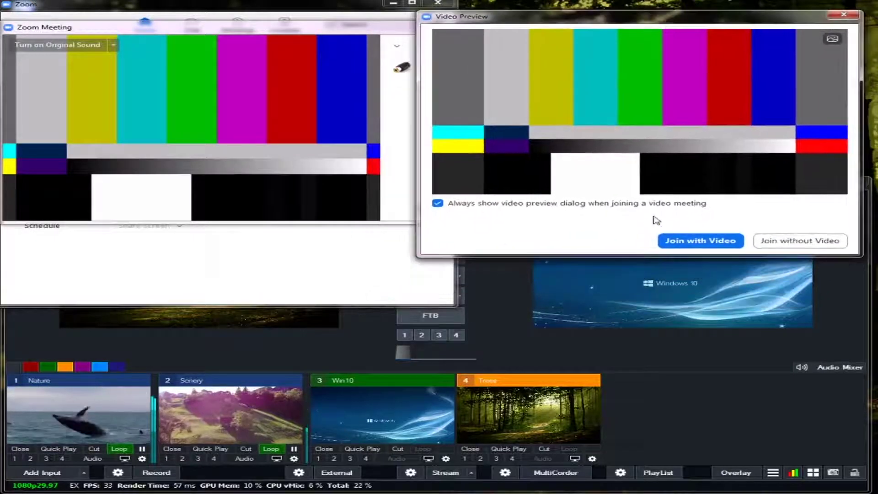
{"action": "left_click", "coordinate": [695, 246]}
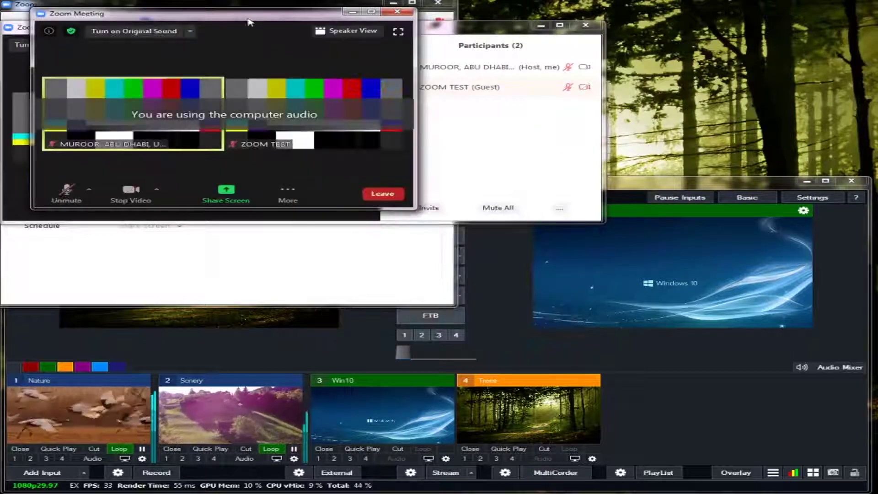
{"action": "left_click_drag", "start_coordinate": [249, 22], "coordinate": [647, 21]}
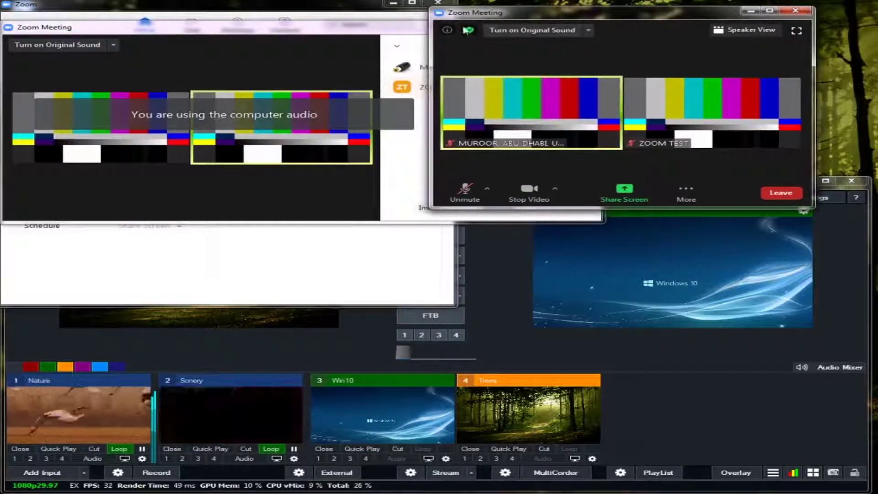
{"action": "left_click", "coordinate": [356, 30]}
{"action": "left_click_drag", "start_coordinate": [352, 29], "coordinate": [360, 19]}
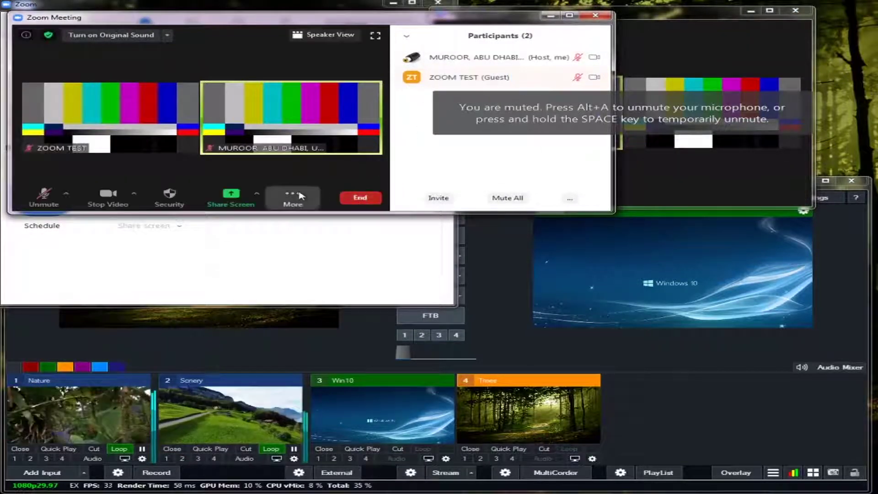
Step: Hide the participants panel, minimize the Zoom home window and bring vMix forward
{"action": "left_click", "coordinate": [291, 196]}
{"action": "left_click", "coordinate": [317, 97]}
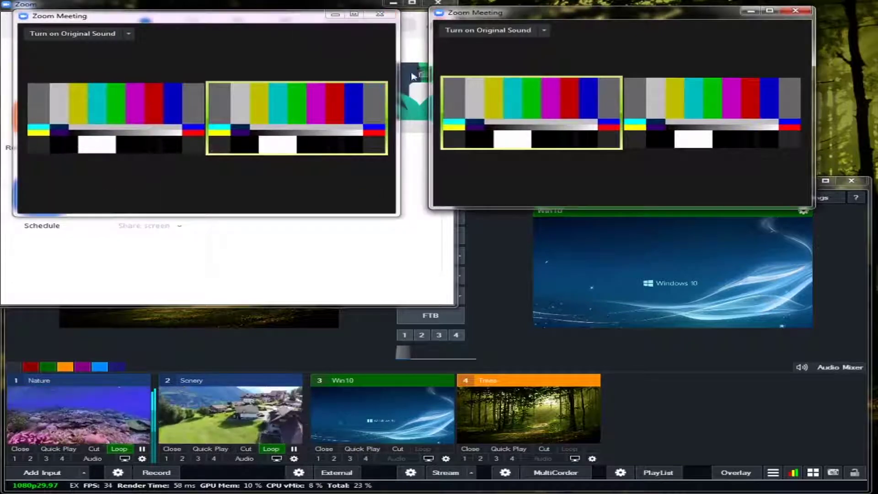
{"action": "left_click", "coordinate": [394, 4]}
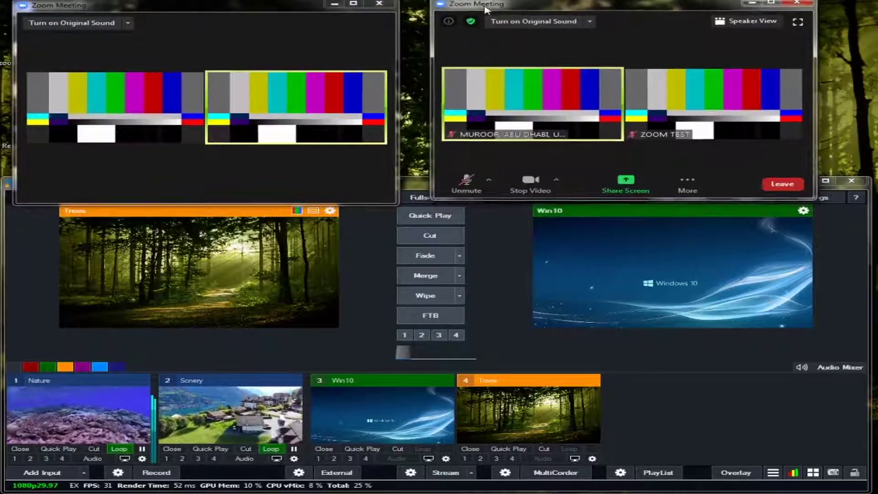
{"action": "left_click", "coordinate": [631, 405]}
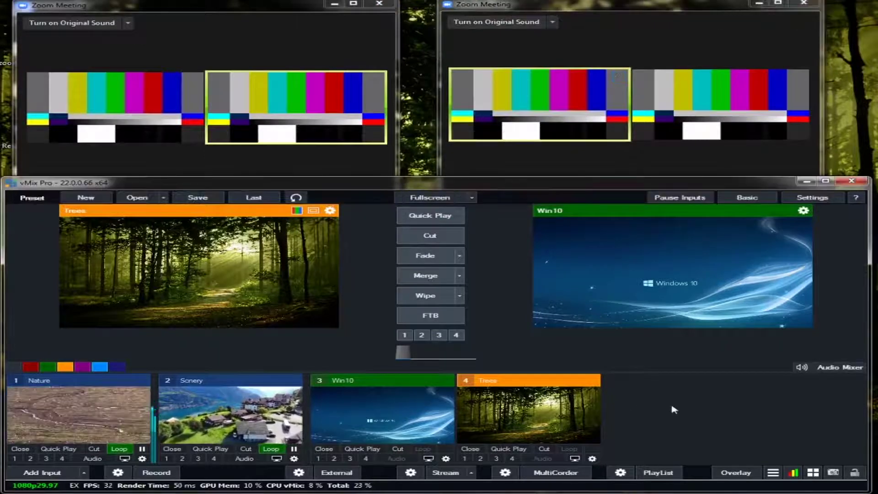
{"action": "mouse_move", "coordinate": [554, 100]}
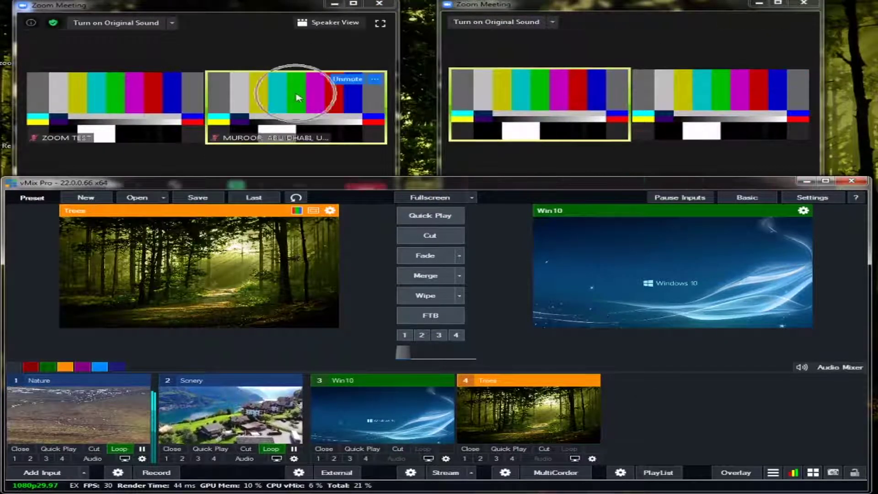
{"action": "left_click", "coordinate": [166, 101]}
{"action": "mouse_move", "coordinate": [253, 99]}
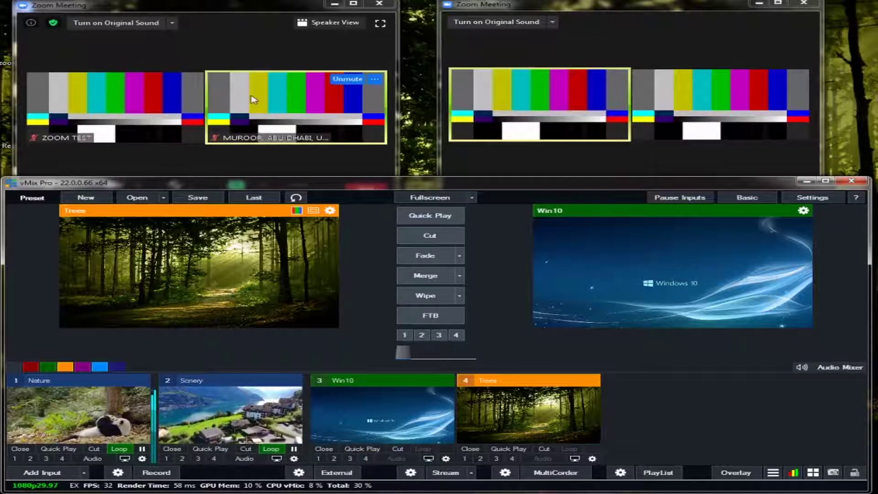
{"action": "left_click", "coordinate": [599, 97]}
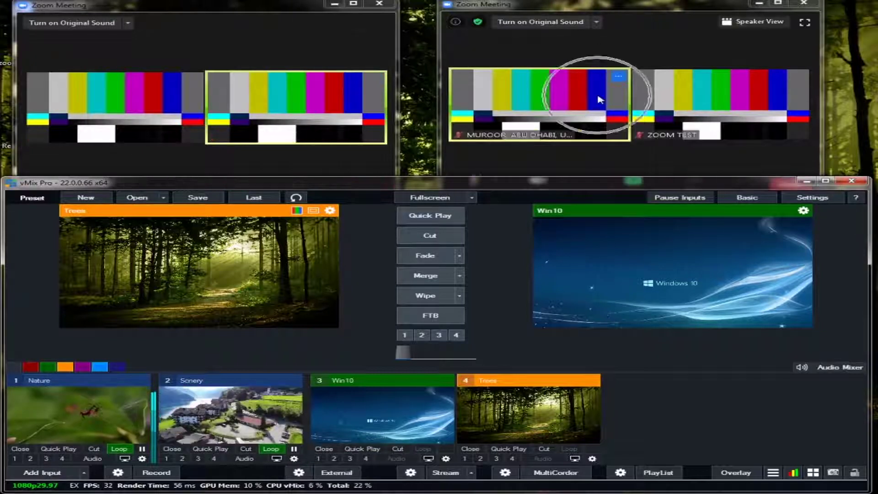
{"action": "left_click", "coordinate": [666, 94]}
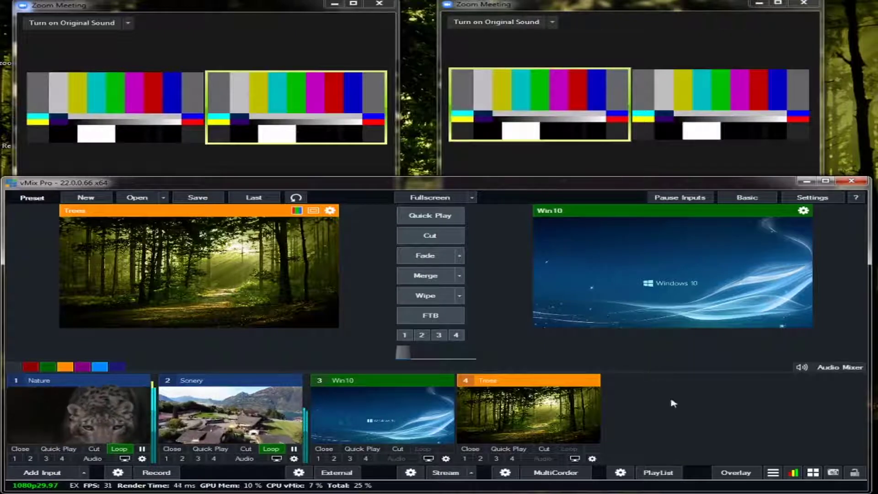
{"action": "left_click", "coordinate": [339, 473]}
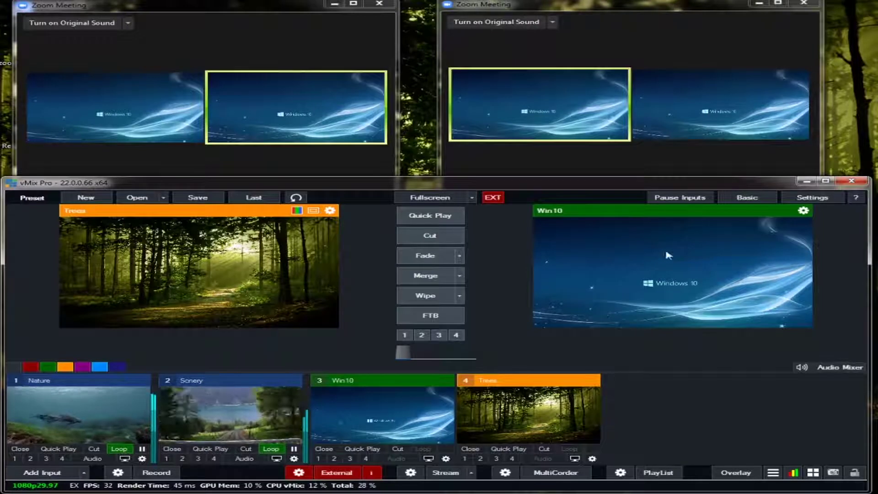
Step: Confirm both Zoom meetings show the Win10 output, then open vMix Settings
{"action": "mouse_move", "coordinate": [707, 85]}
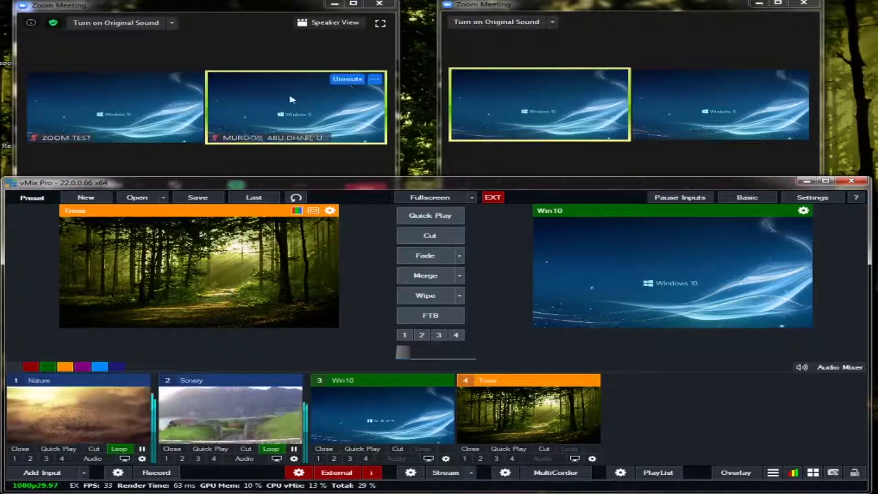
{"action": "mouse_move", "coordinate": [181, 101]}
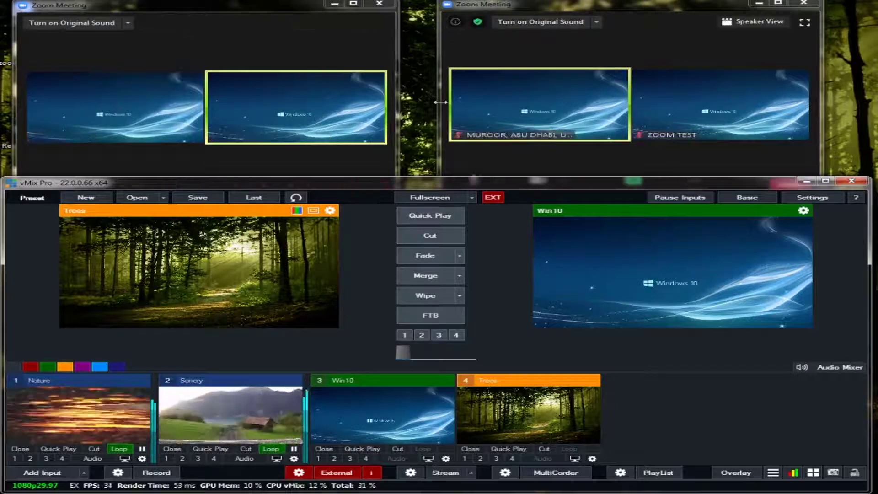
{"action": "mouse_move", "coordinate": [474, 100]}
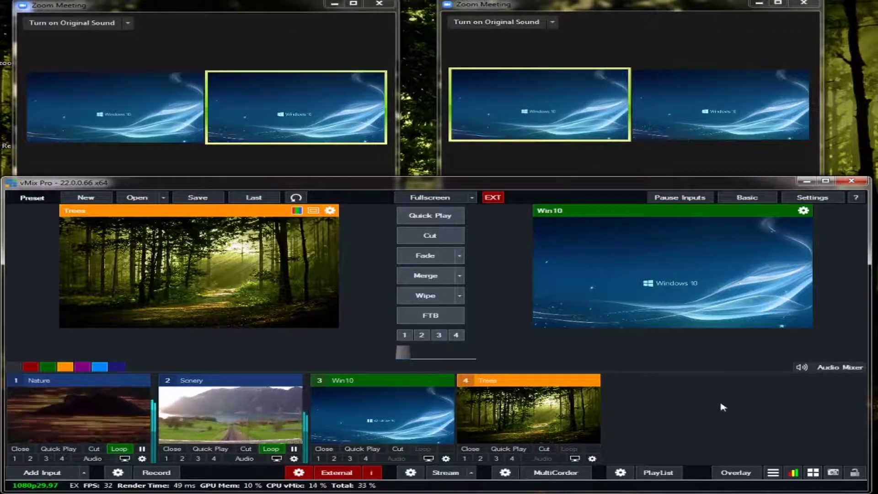
{"action": "mouse_move", "coordinate": [702, 115]}
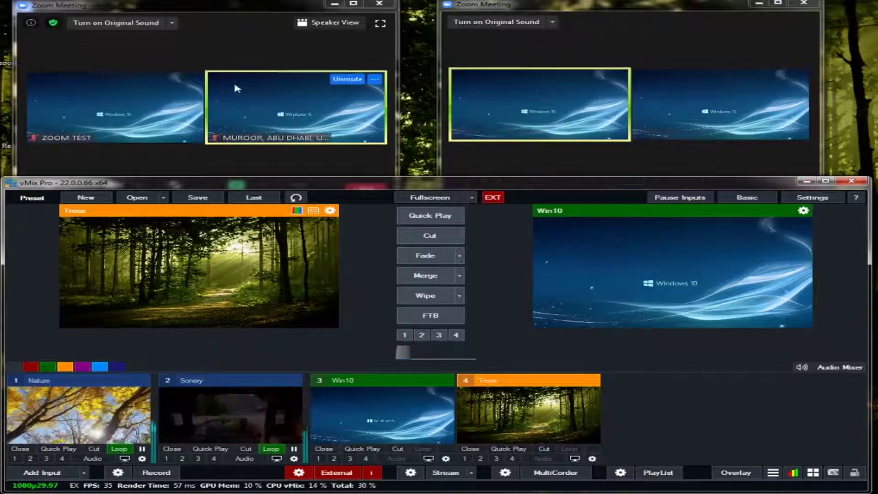
{"action": "left_click", "coordinate": [241, 101]}
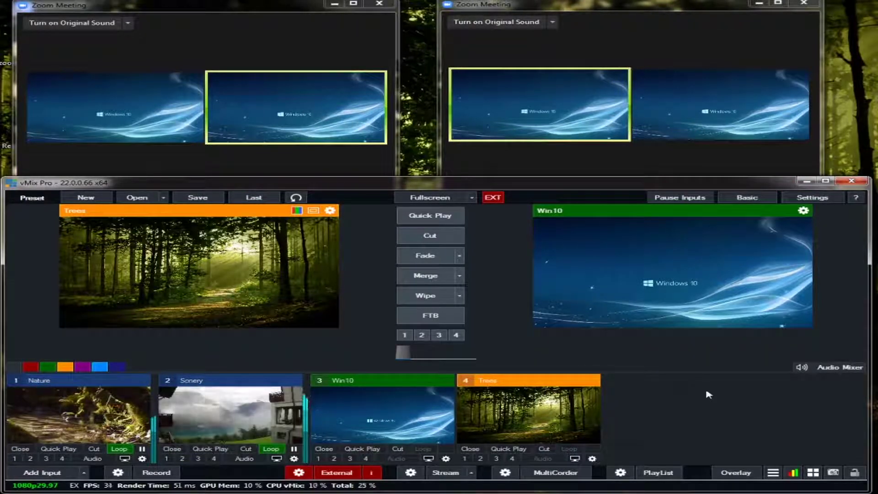
{"action": "left_click", "coordinate": [813, 199]}
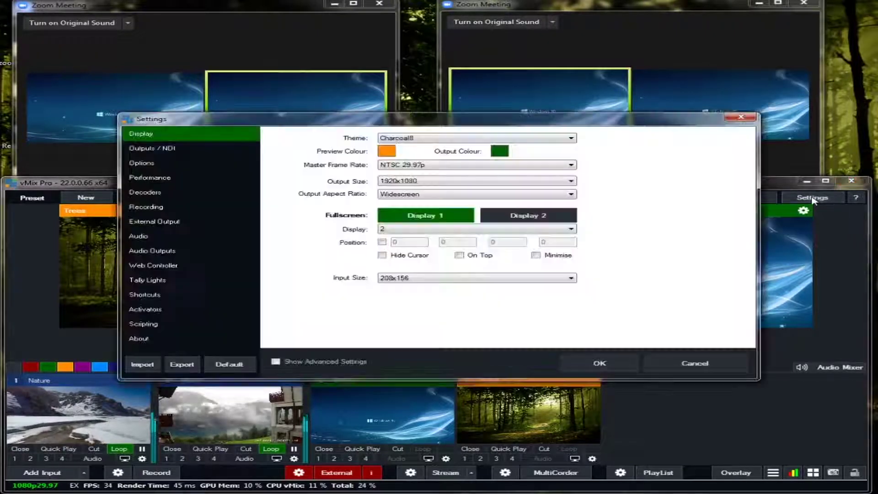
Step: Switch the Settings dialog to the Outputs / NDI page
{"action": "left_click", "coordinate": [153, 149]}
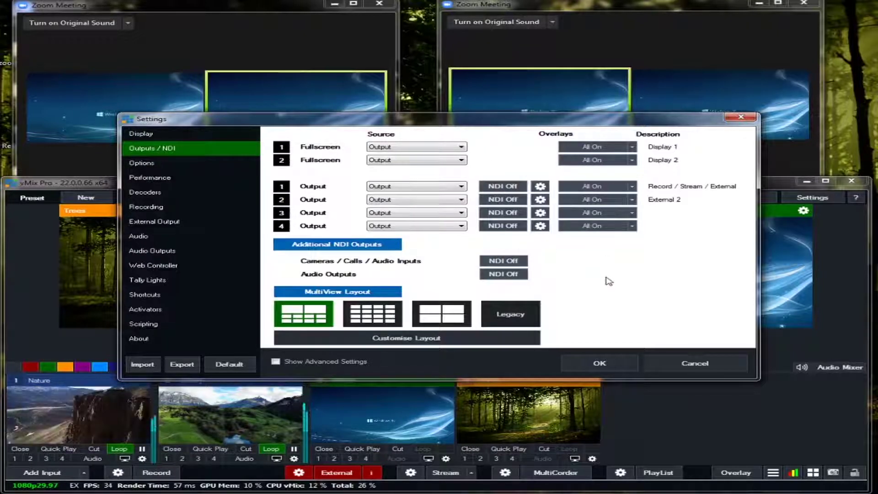
Step: Identify the External 2 output row and the Nature input, glancing at the second meeting
{"action": "left_click", "coordinate": [582, 256]}
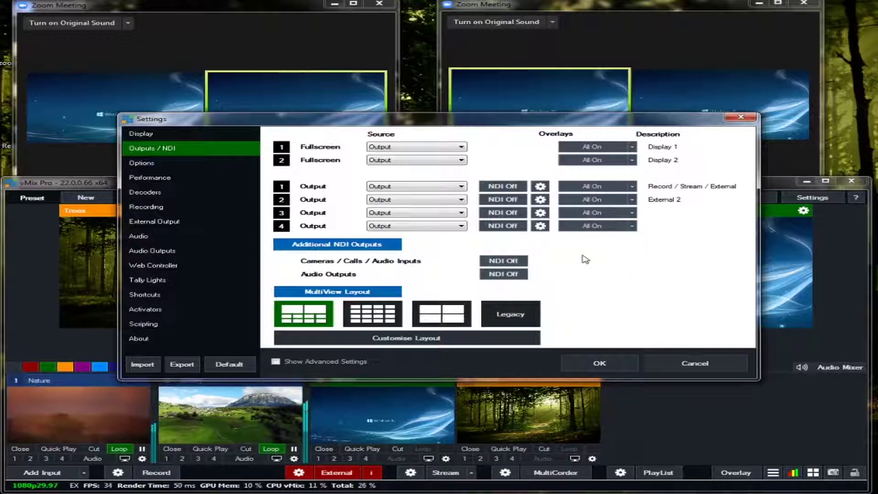
{"action": "left_click", "coordinate": [672, 203]}
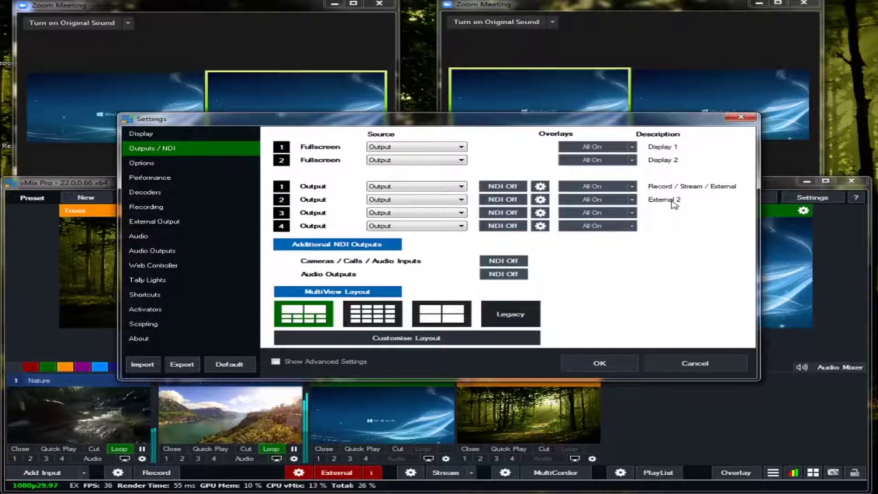
{"action": "left_click", "coordinate": [19, 383]}
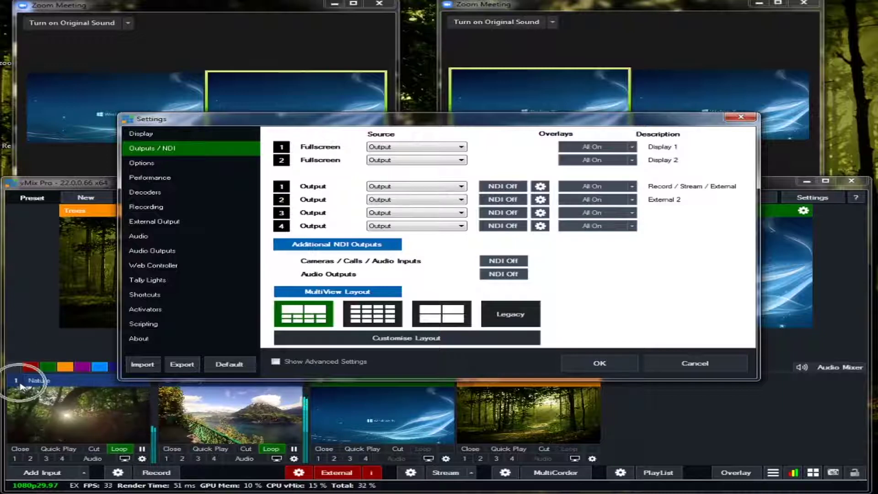
{"action": "left_click", "coordinate": [669, 100]}
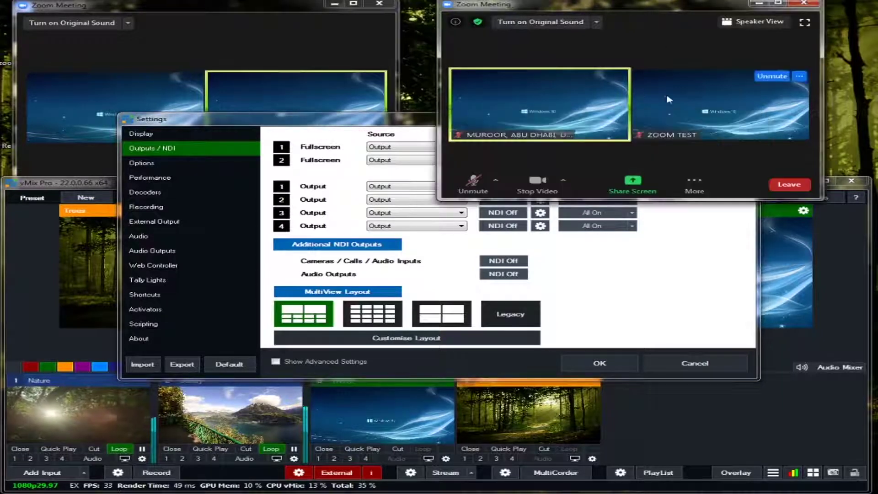
{"action": "left_click", "coordinate": [666, 203]}
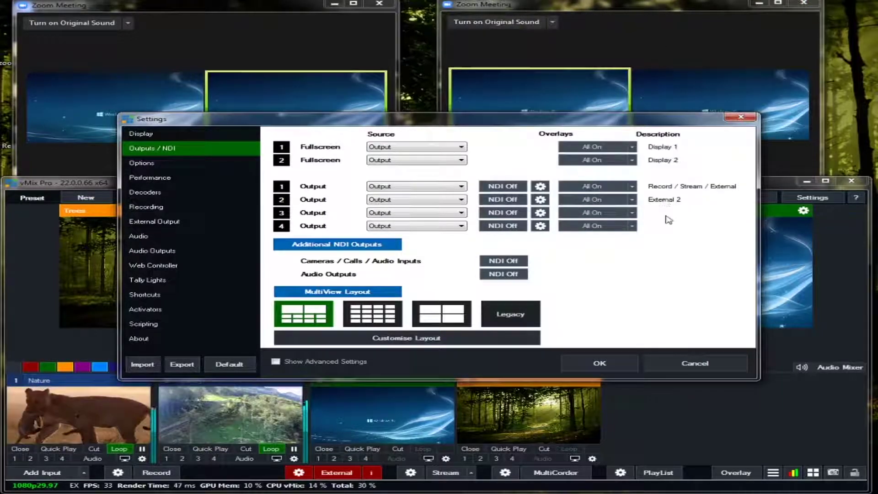
Step: Set Output 2's source to Input1, turn its NDI on, and close Settings with OK
{"action": "left_click", "coordinate": [460, 200]}
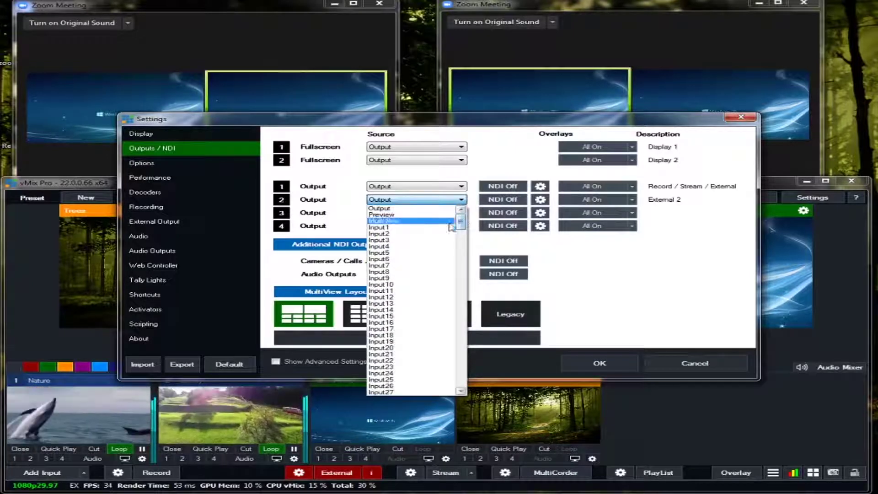
{"action": "left_click", "coordinate": [388, 229]}
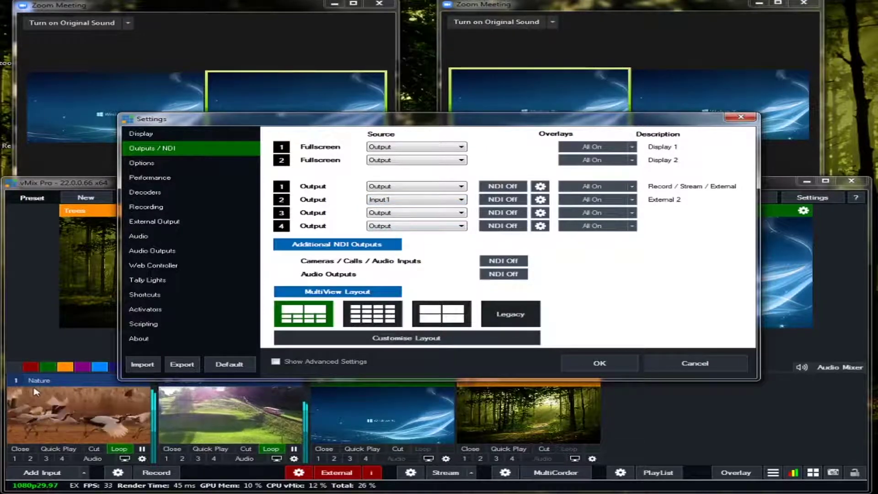
{"action": "left_click", "coordinate": [508, 203]}
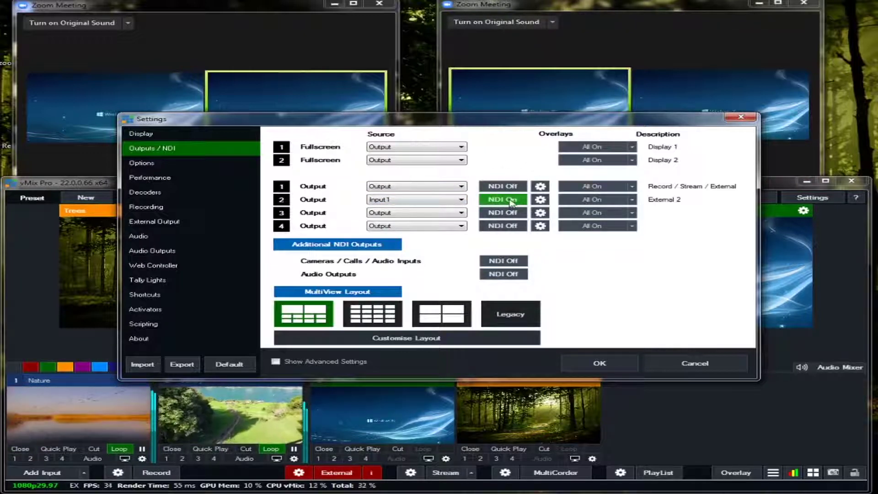
{"action": "left_click", "coordinate": [599, 364]}
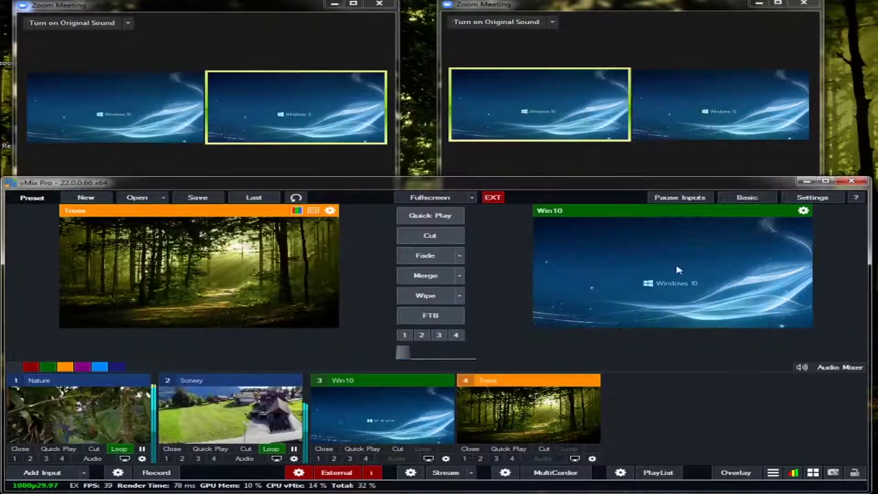
Step: Switch the second meeting's camera from vMix Video to vMix Video External 2
{"action": "left_click", "coordinate": [677, 100]}
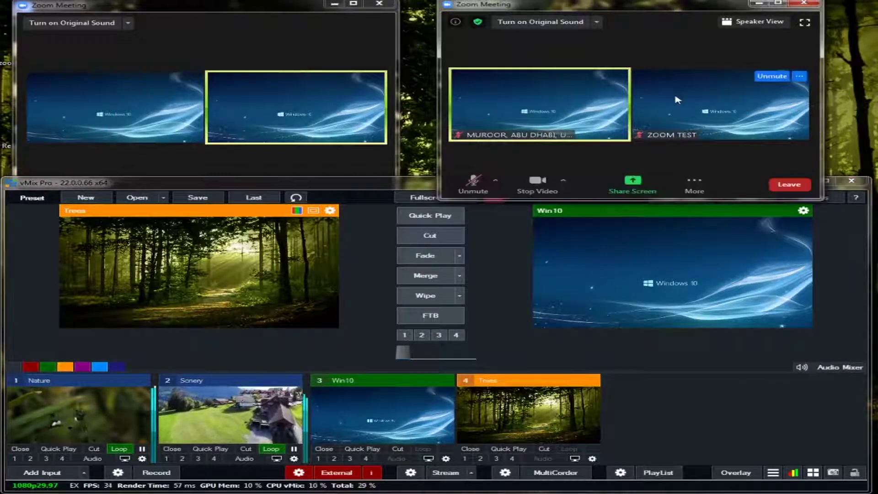
{"action": "left_click", "coordinate": [565, 183]}
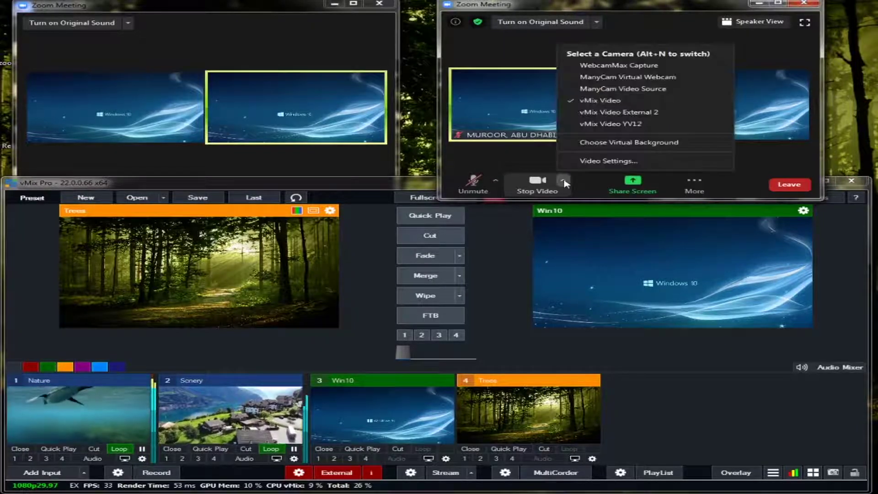
{"action": "left_click", "coordinate": [620, 101]}
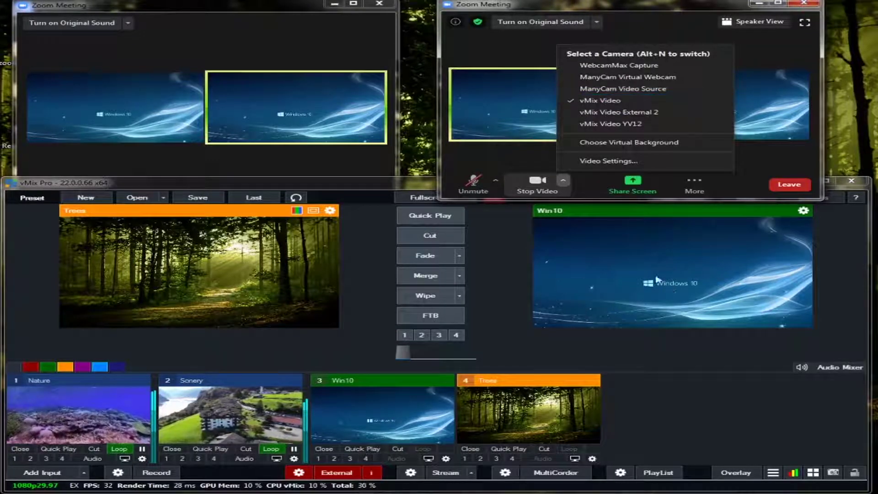
{"action": "left_click", "coordinate": [613, 101]}
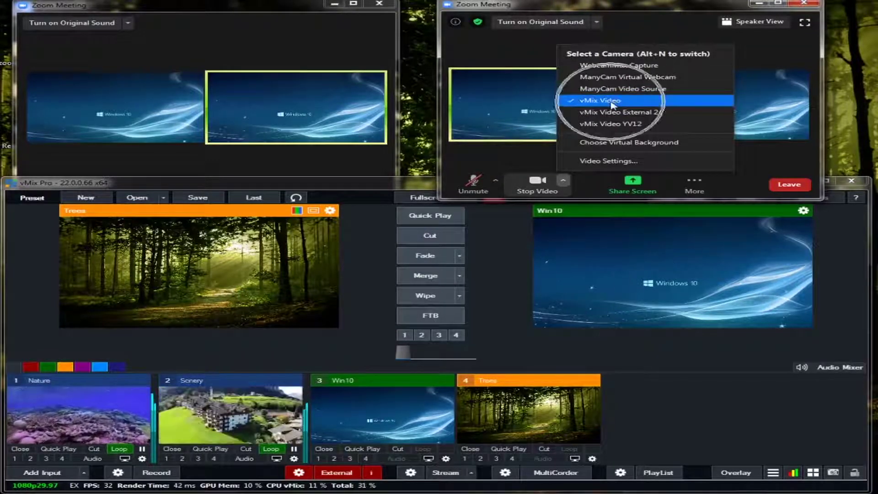
{"action": "left_click", "coordinate": [642, 116]}
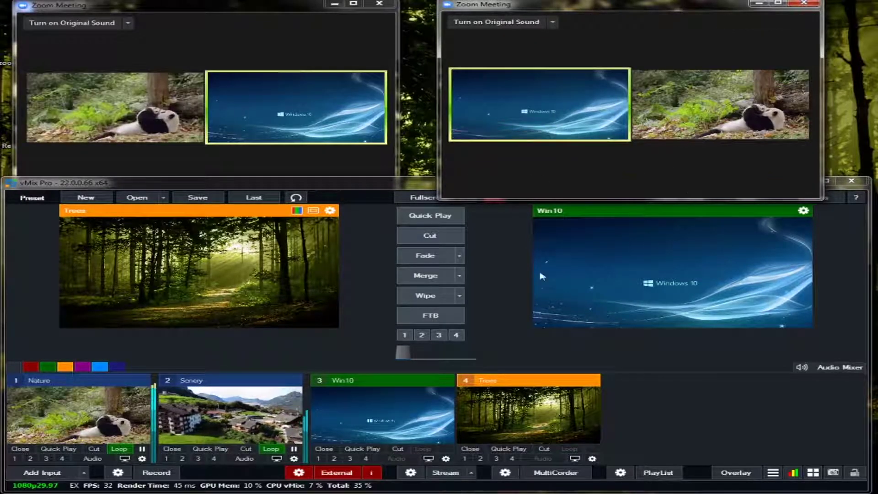
Step: Review both meetings' participant tiles, then return to vMix's External output options
{"action": "left_click", "coordinate": [26, 387]}
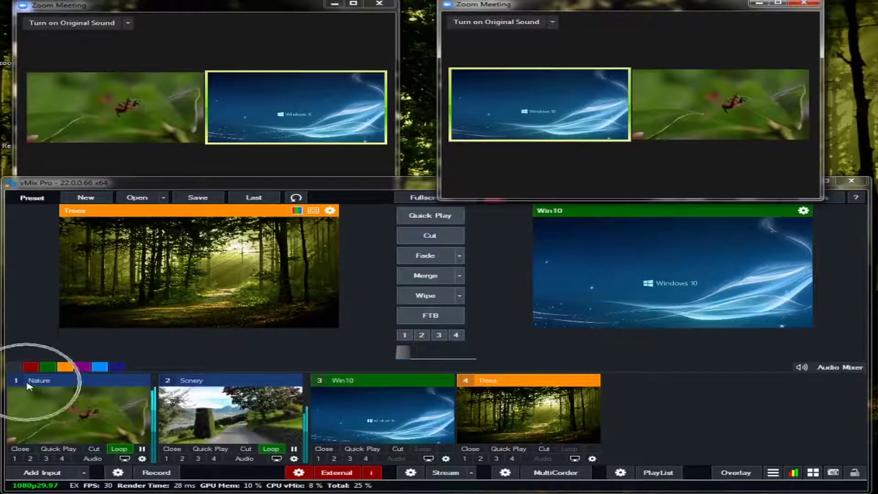
{"action": "mouse_move", "coordinate": [692, 120]}
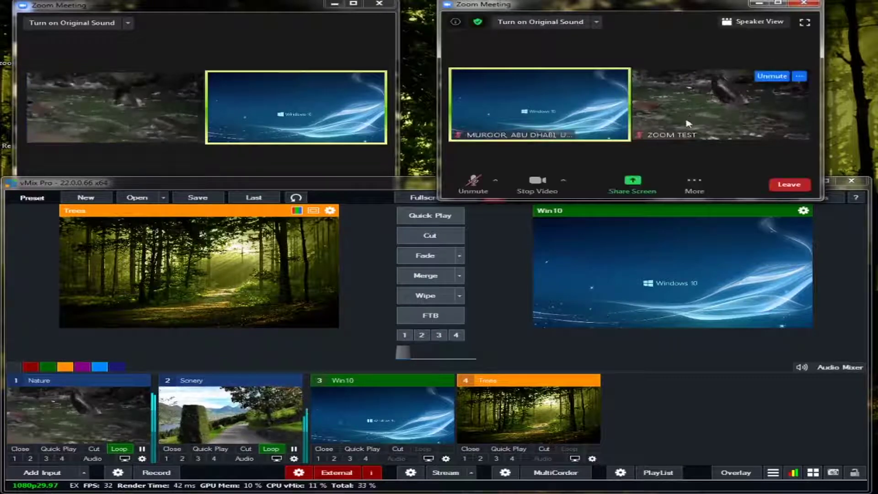
{"action": "left_click", "coordinate": [704, 109]}
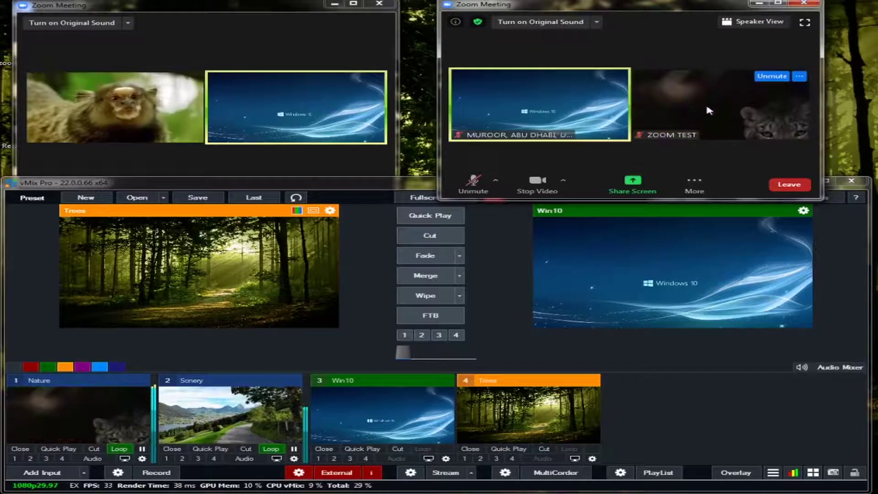
{"action": "left_click", "coordinate": [537, 110]}
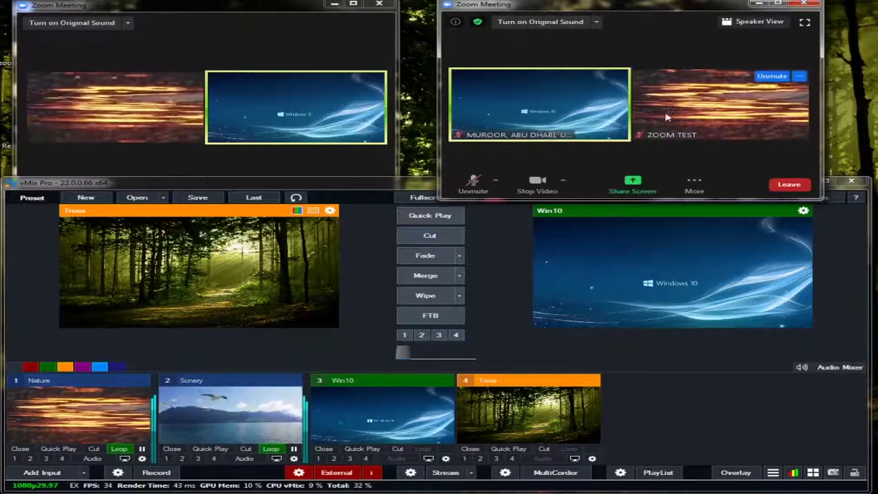
{"action": "left_click", "coordinate": [722, 422]}
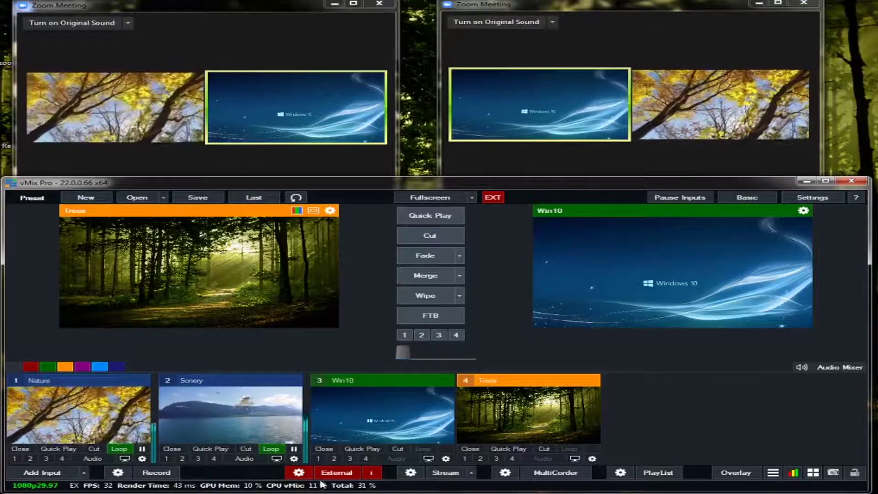
{"action": "left_click", "coordinate": [299, 472]}
Step: Route the Scenery input (Input2) to Output 2 and fade Trees into the main output
{"action": "mouse_move", "coordinate": [335, 417]}
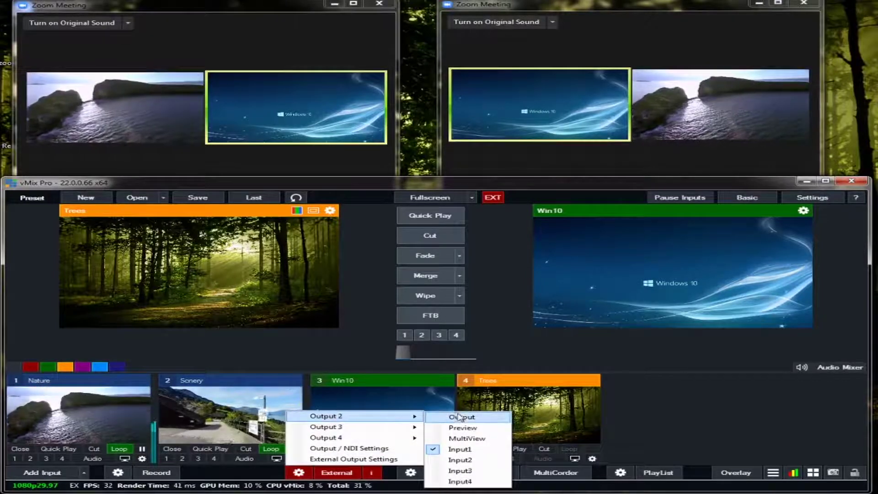
{"action": "left_click", "coordinate": [462, 460]}
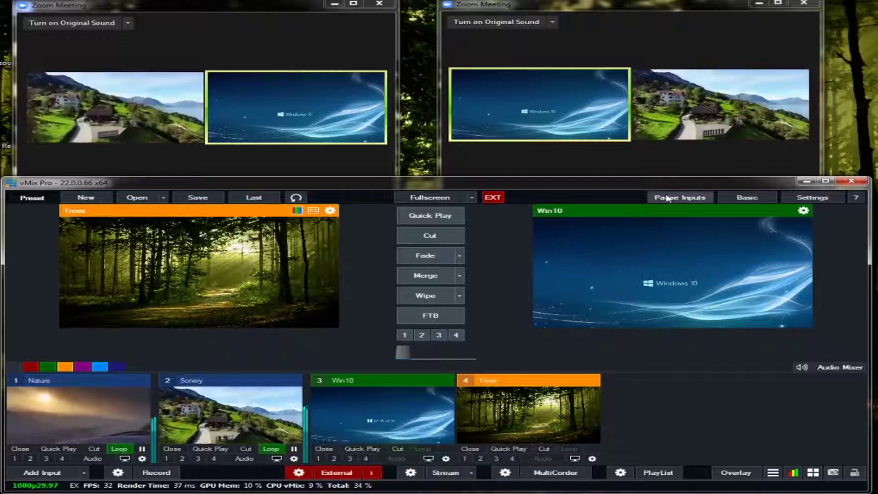
{"action": "mouse_move", "coordinate": [699, 121]}
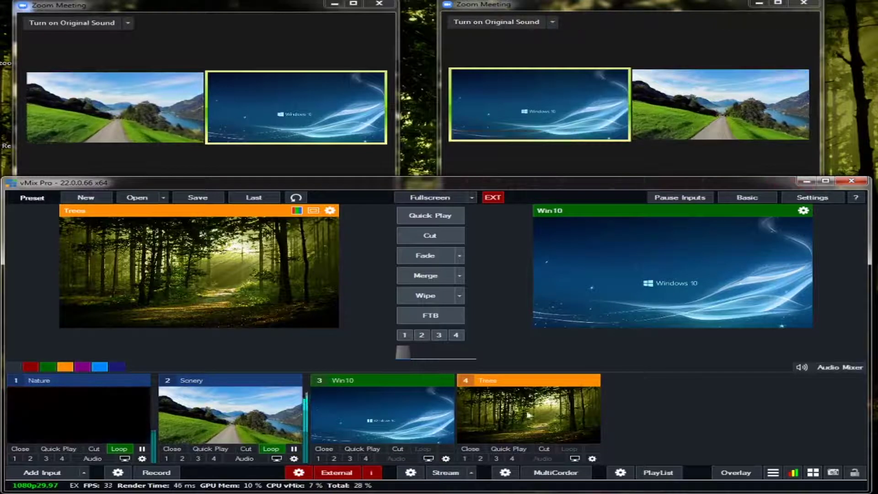
{"action": "left_click", "coordinate": [698, 275]}
{"action": "left_click", "coordinate": [698, 274]}
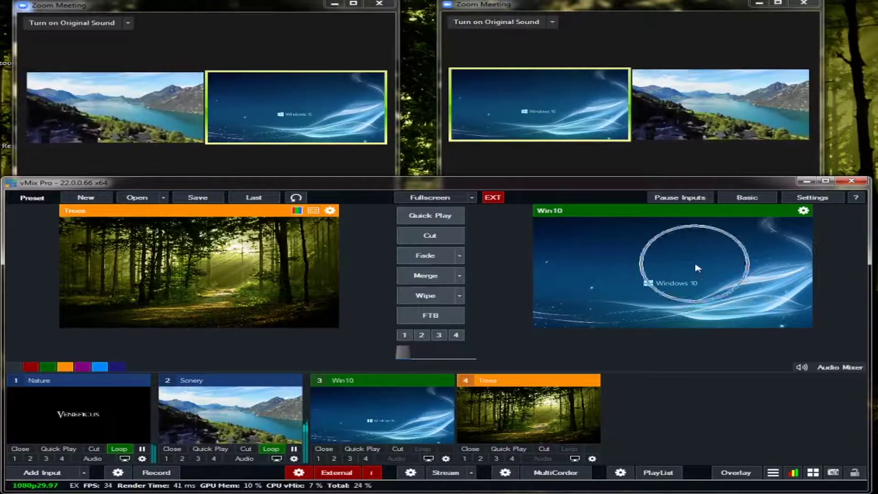
{"action": "left_click", "coordinate": [432, 257]}
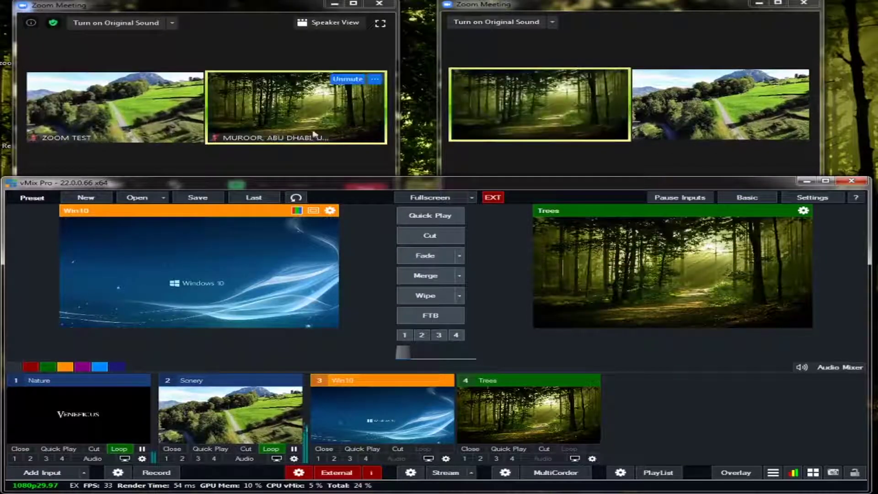
Step: Check both Zoom meetings now show Trees and Scenery, ending with the first meeting forward
{"action": "left_click", "coordinate": [289, 101]}
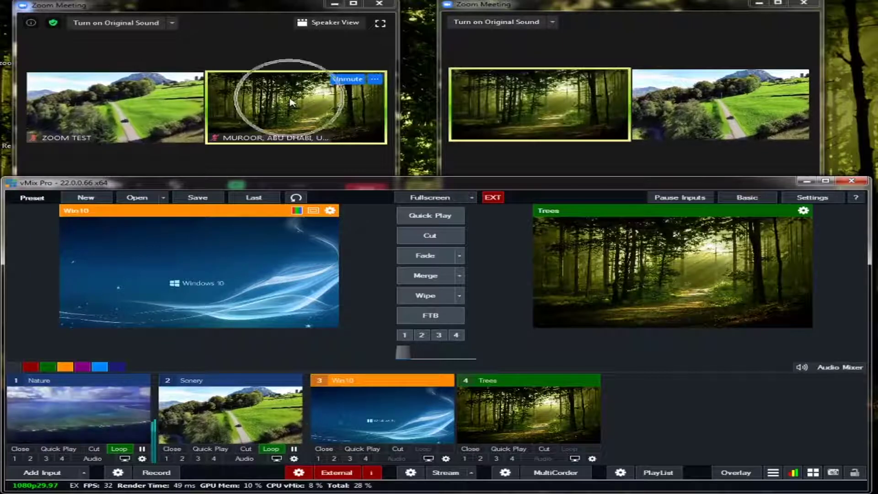
{"action": "left_click", "coordinate": [290, 101]}
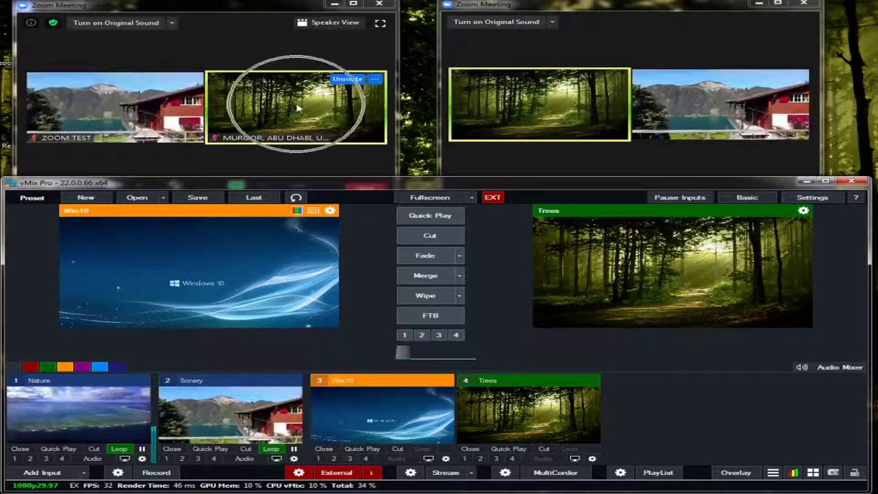
{"action": "left_click", "coordinate": [114, 105]}
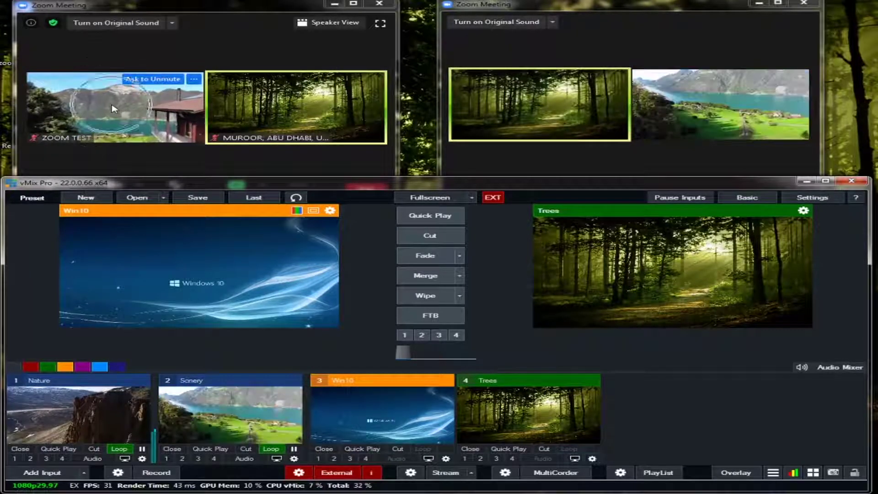
{"action": "left_click", "coordinate": [533, 101]}
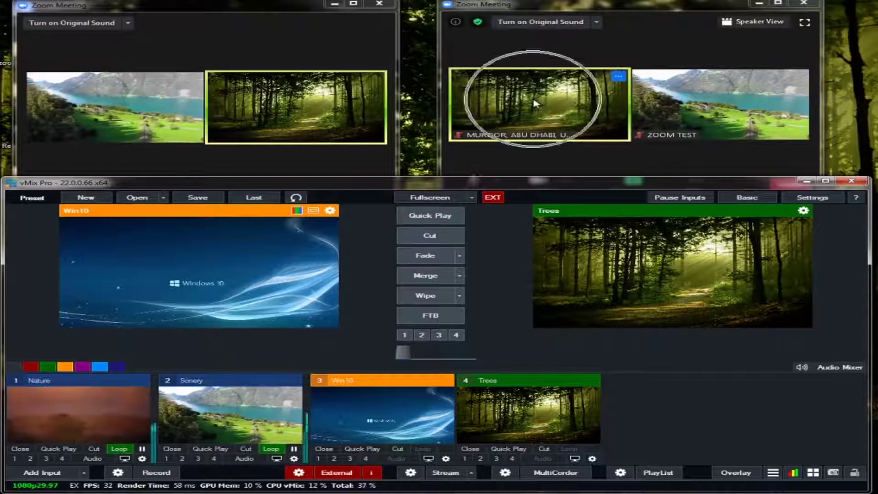
{"action": "left_click", "coordinate": [716, 101]}
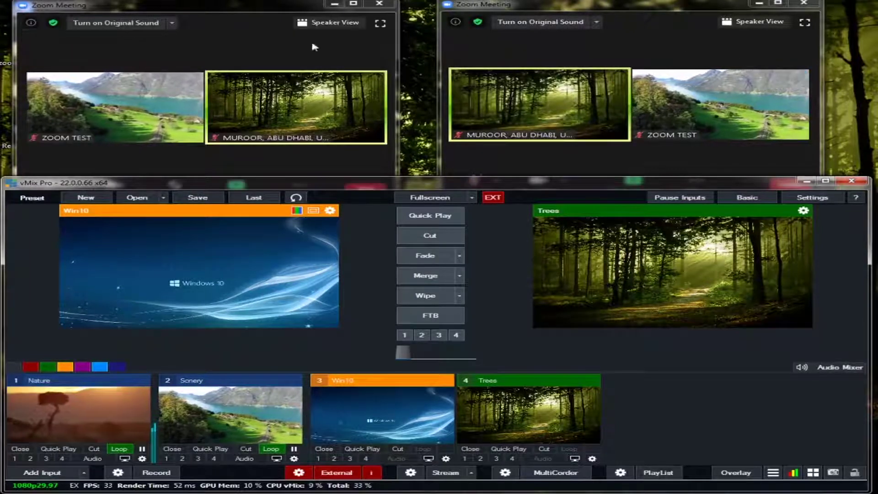
{"action": "left_click", "coordinate": [229, 51]}
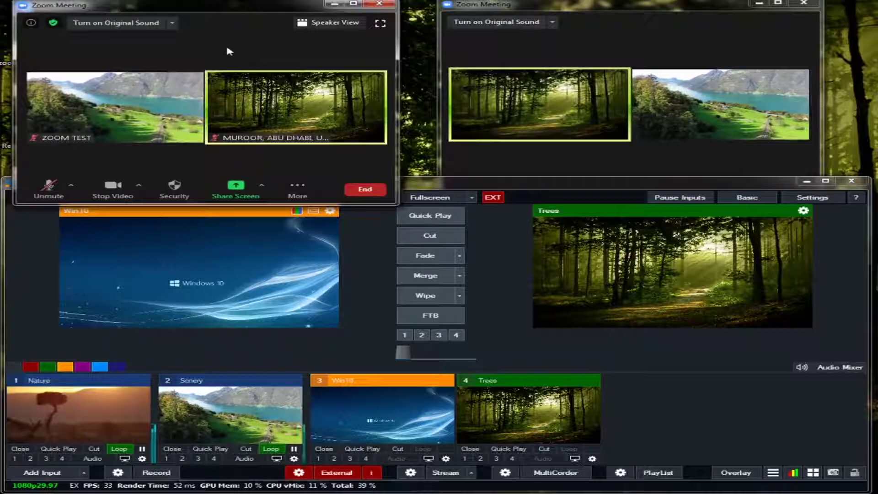
{"action": "left_click", "coordinate": [138, 185]}
{"action": "left_click", "coordinate": [200, 108]}
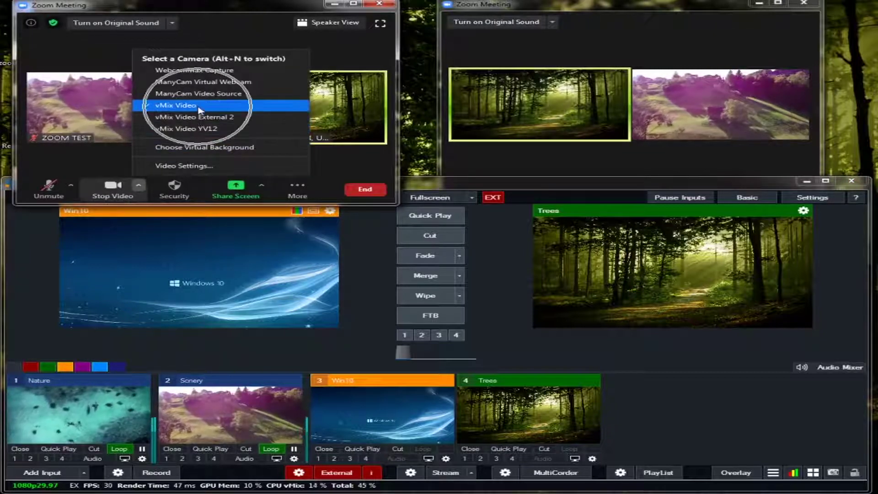
{"action": "left_click", "coordinate": [651, 249]}
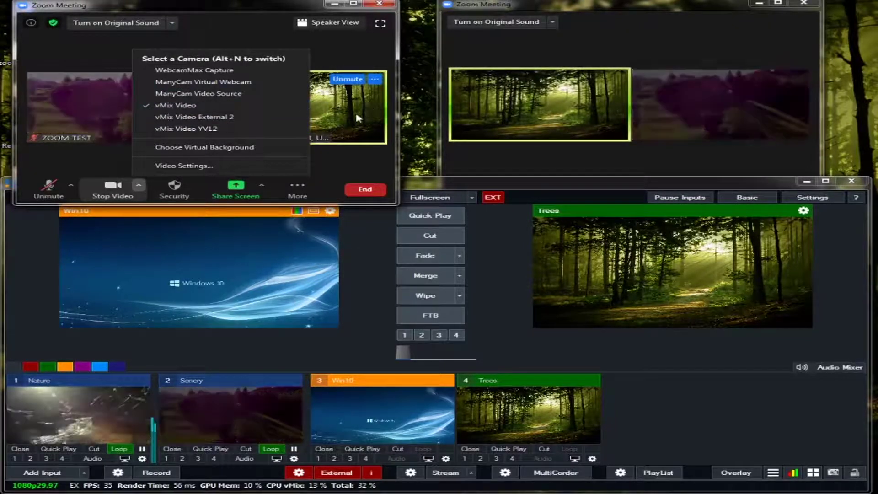
{"action": "left_click", "coordinate": [557, 161]}
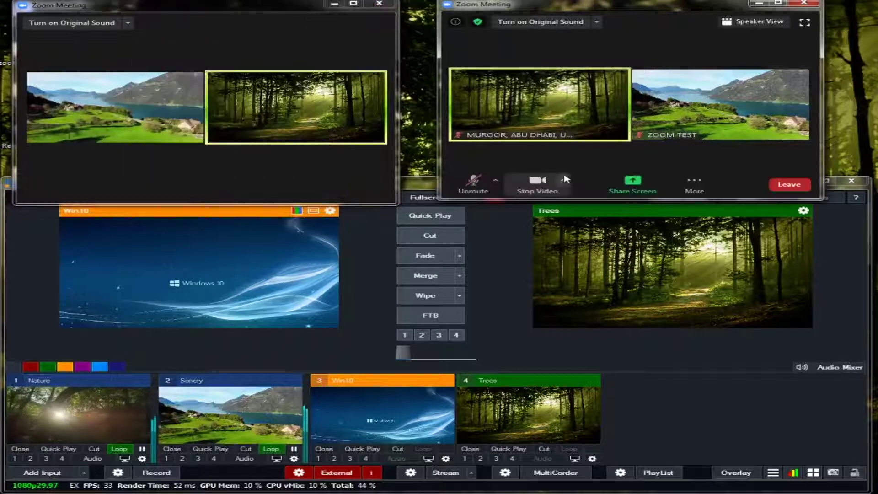
{"action": "left_click", "coordinate": [565, 181]}
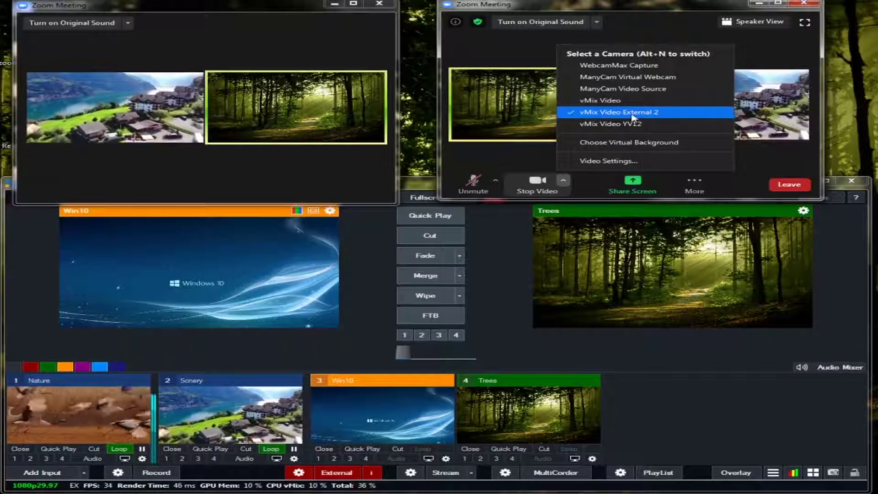
{"action": "left_click", "coordinate": [764, 120]}
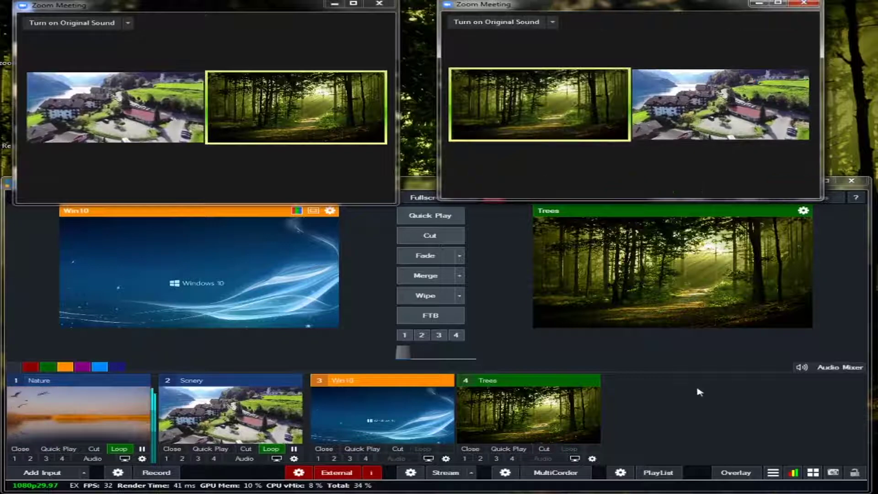
{"action": "left_click", "coordinate": [693, 403]}
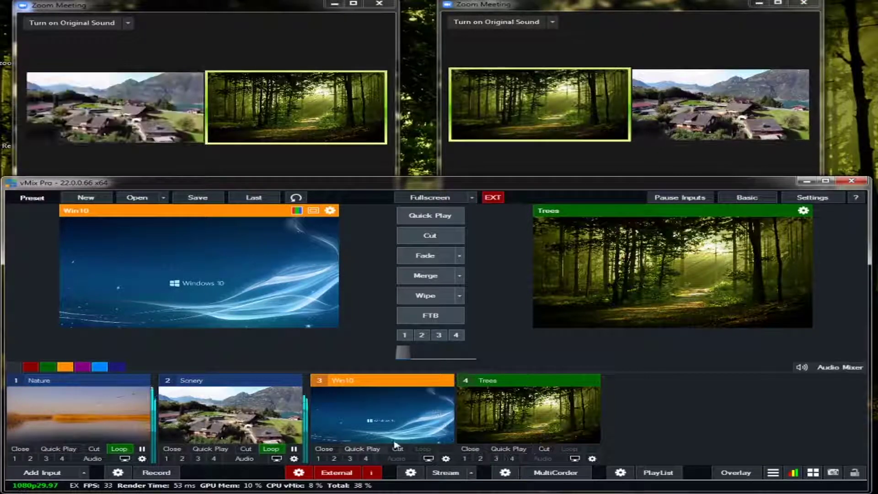
Step: Send Trees (Input4) to External Output 2, then fade Scenery into the main output
{"action": "left_click", "coordinate": [299, 473]}
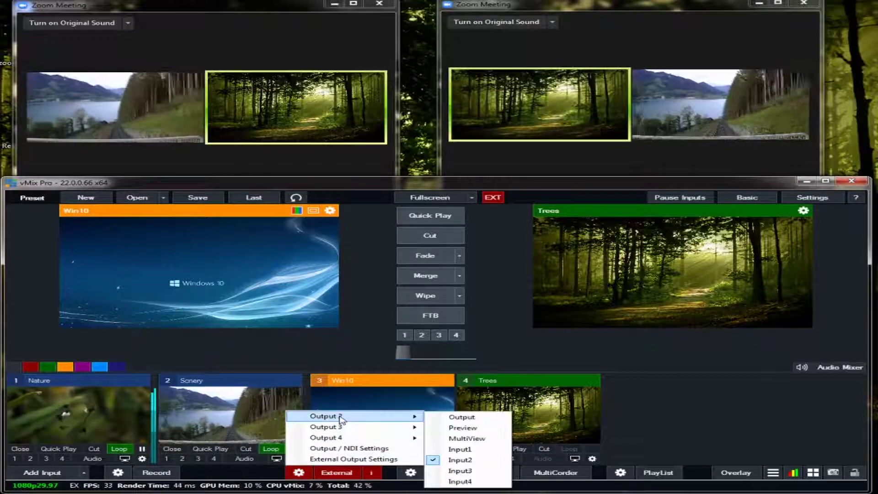
{"action": "left_click", "coordinate": [471, 481]}
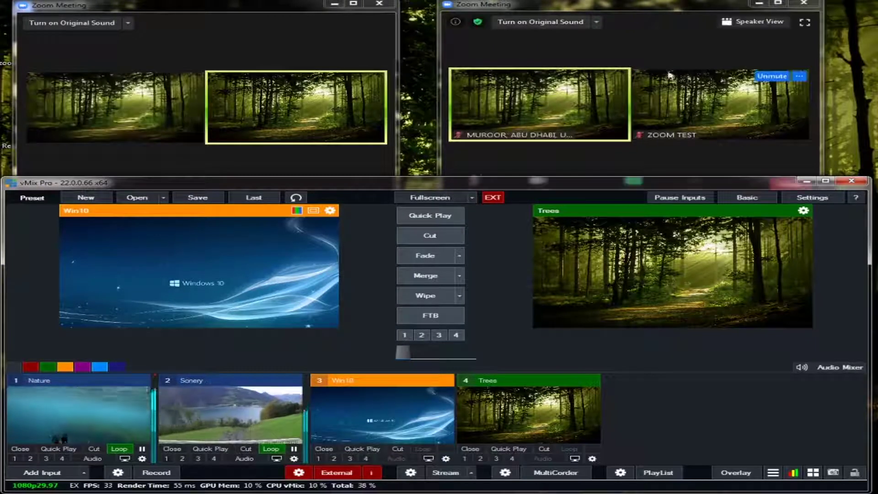
{"action": "left_click", "coordinate": [229, 411]}
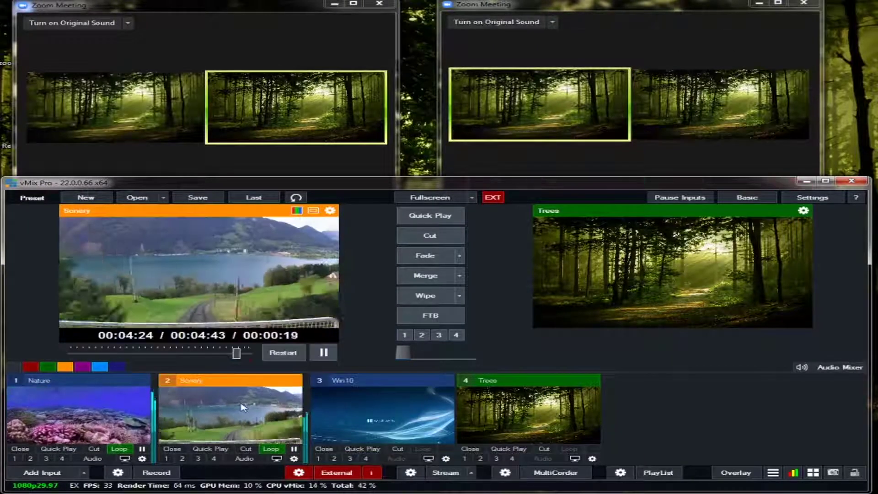
{"action": "left_click", "coordinate": [427, 261]}
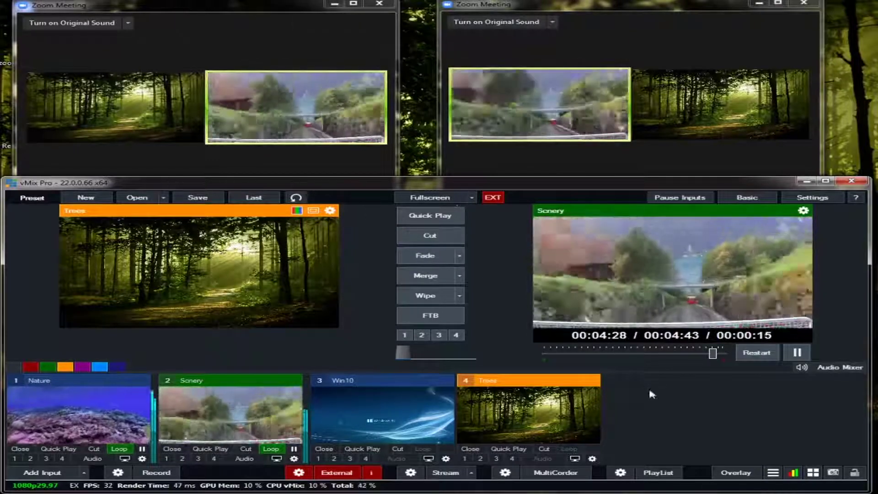